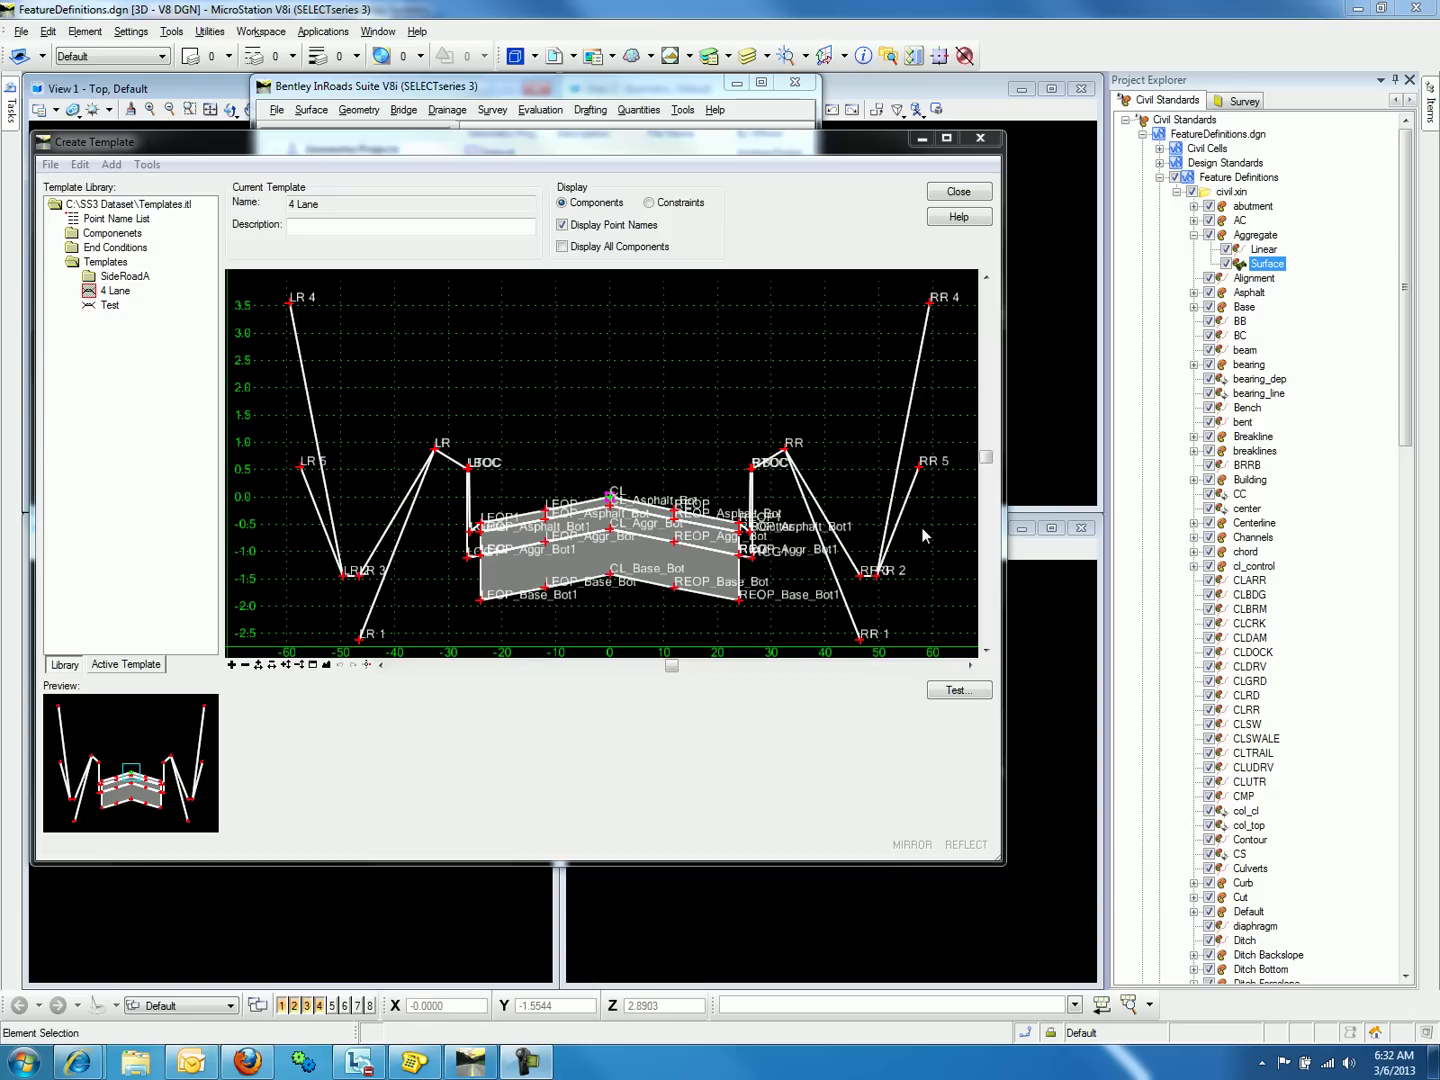
Close the template editor and show the Aggregate Surface definition's properties, listing template Components\Aggregate
{"action": "left_click", "coordinate": [938, 193]}
{"action": "left_click", "coordinate": [938, 192]}
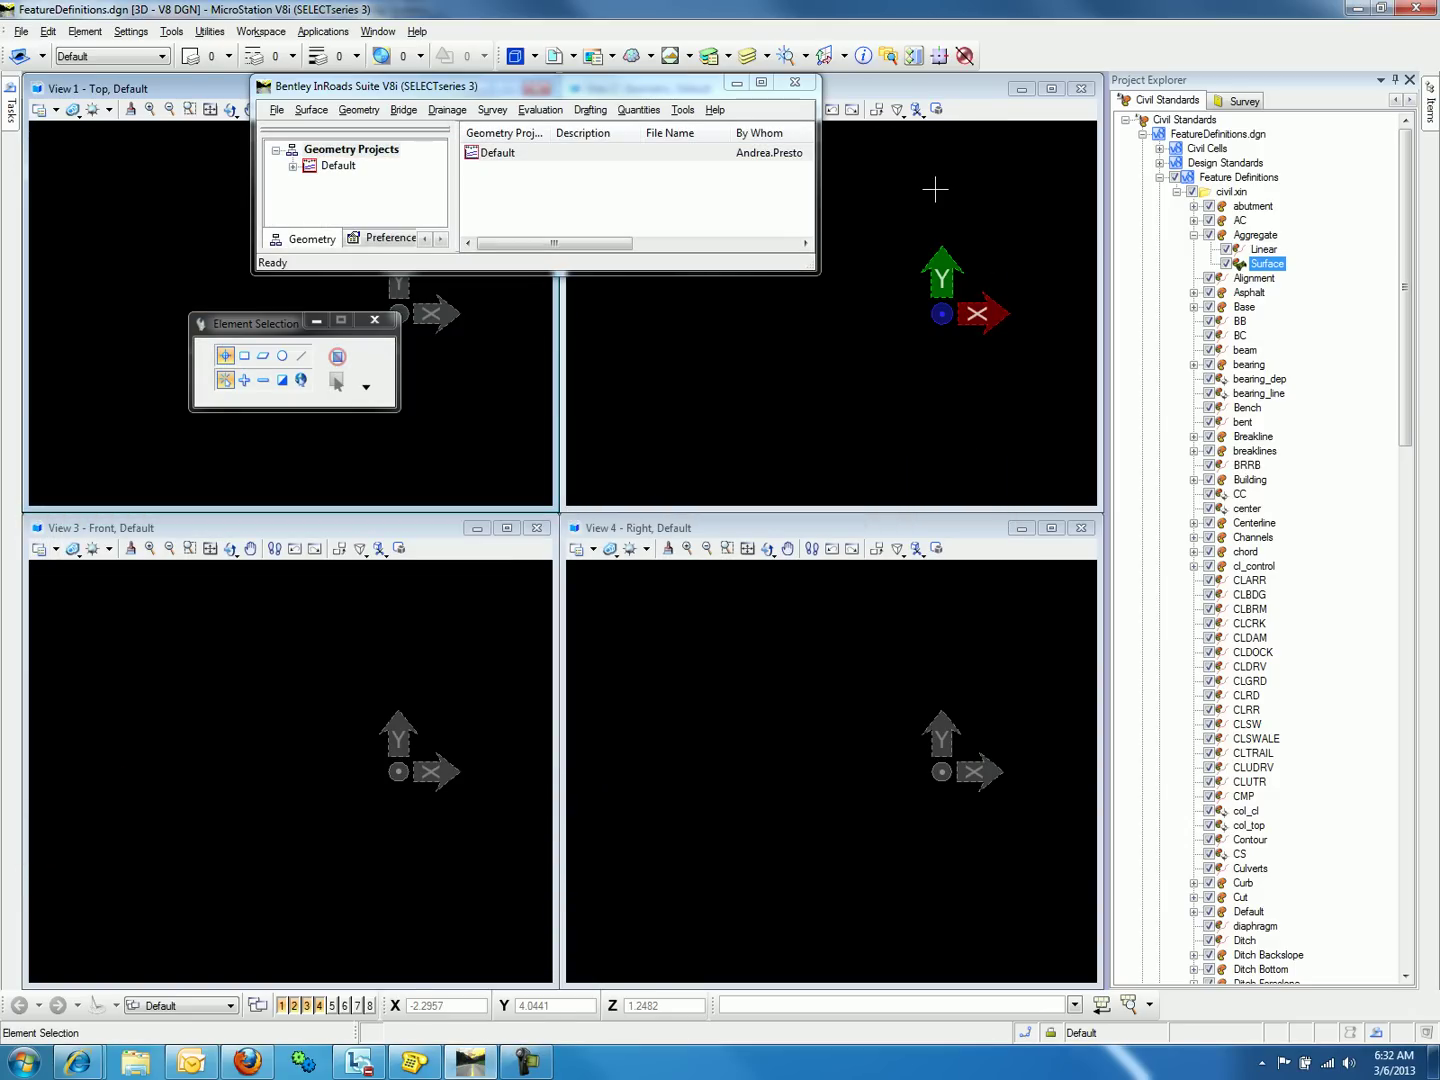
{"action": "right_click", "coordinate": [1259, 263]}
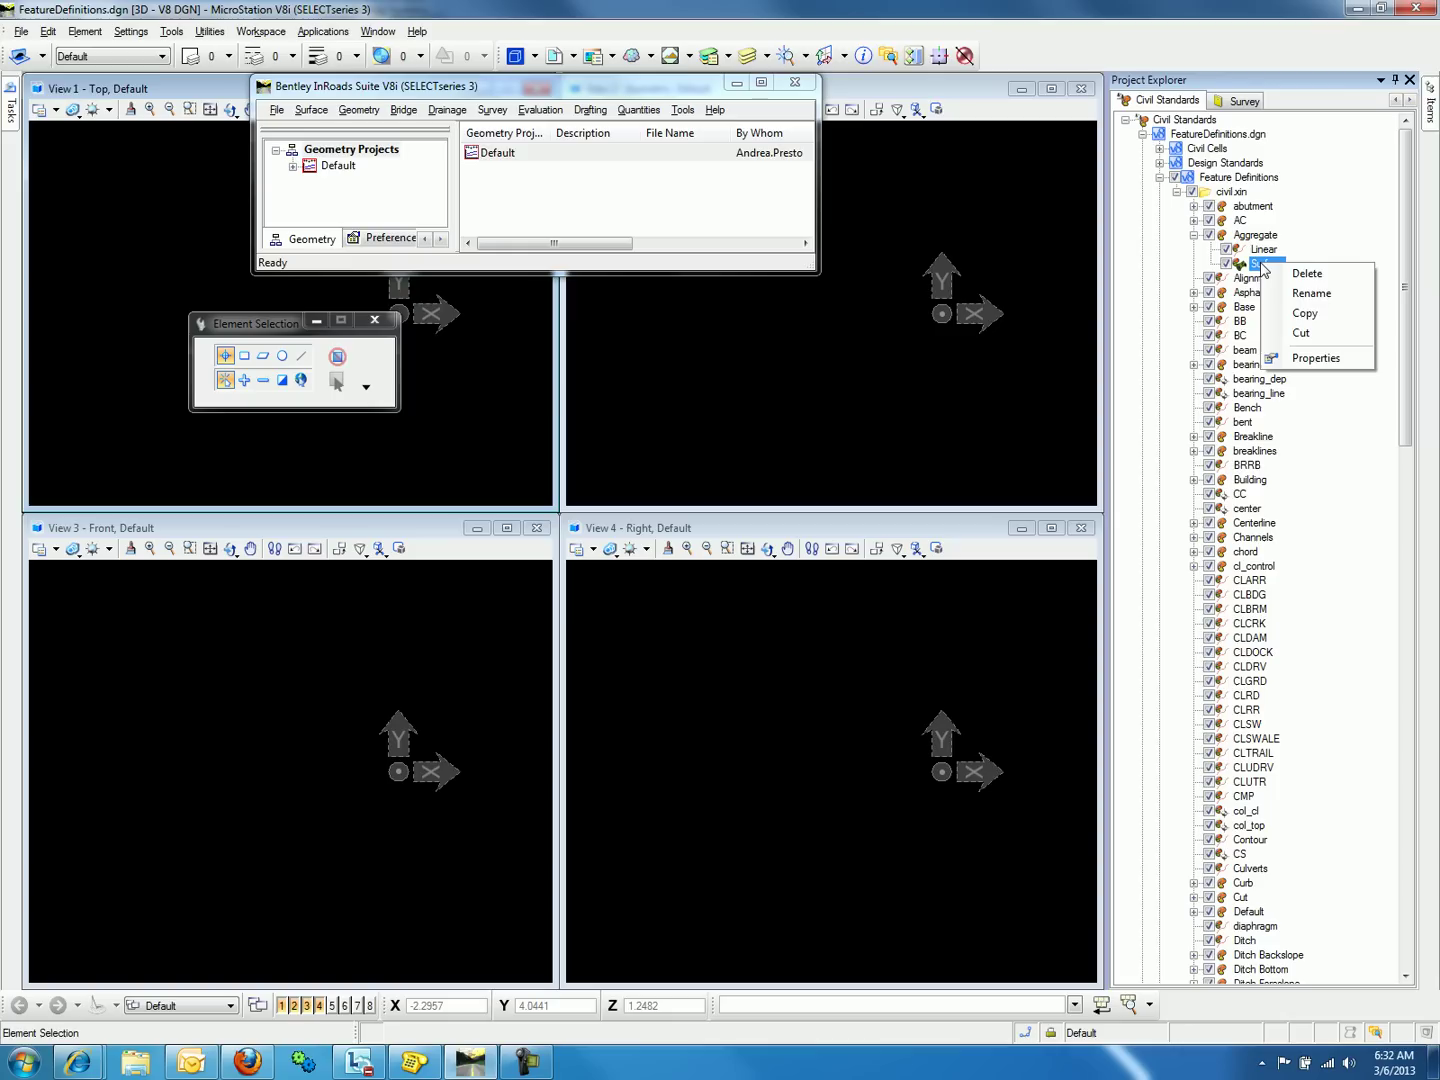
{"action": "left_click", "coordinate": [1312, 358]}
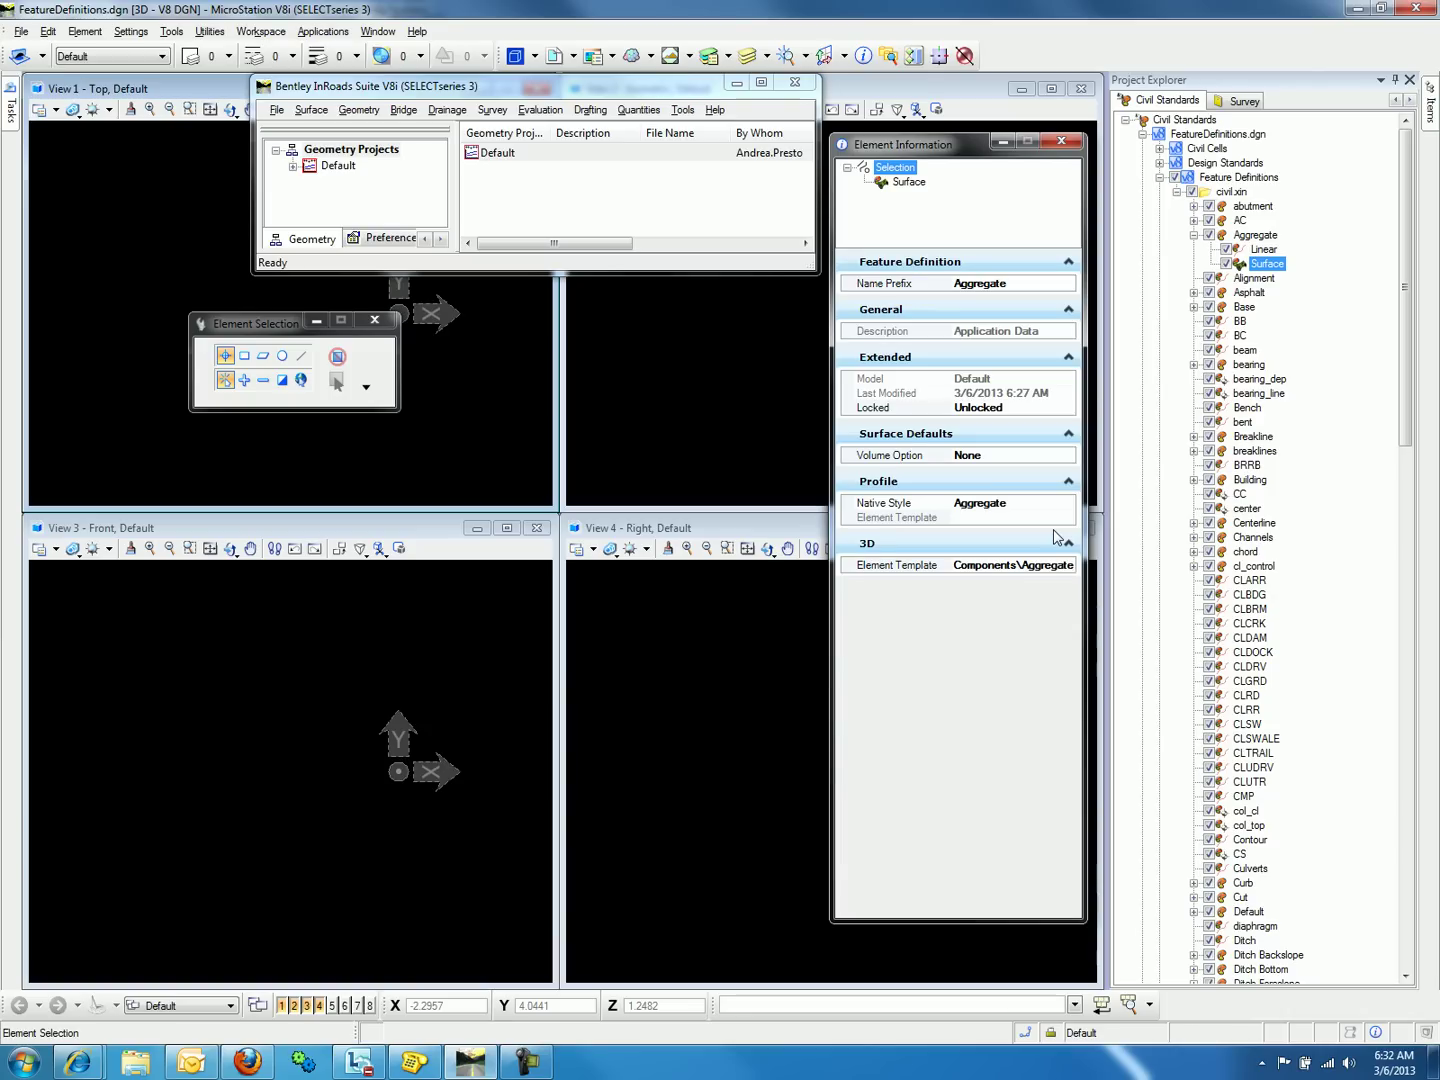
Close Element Information and open the Element Templates manager from the Element menu
{"action": "left_click", "coordinate": [1061, 141]}
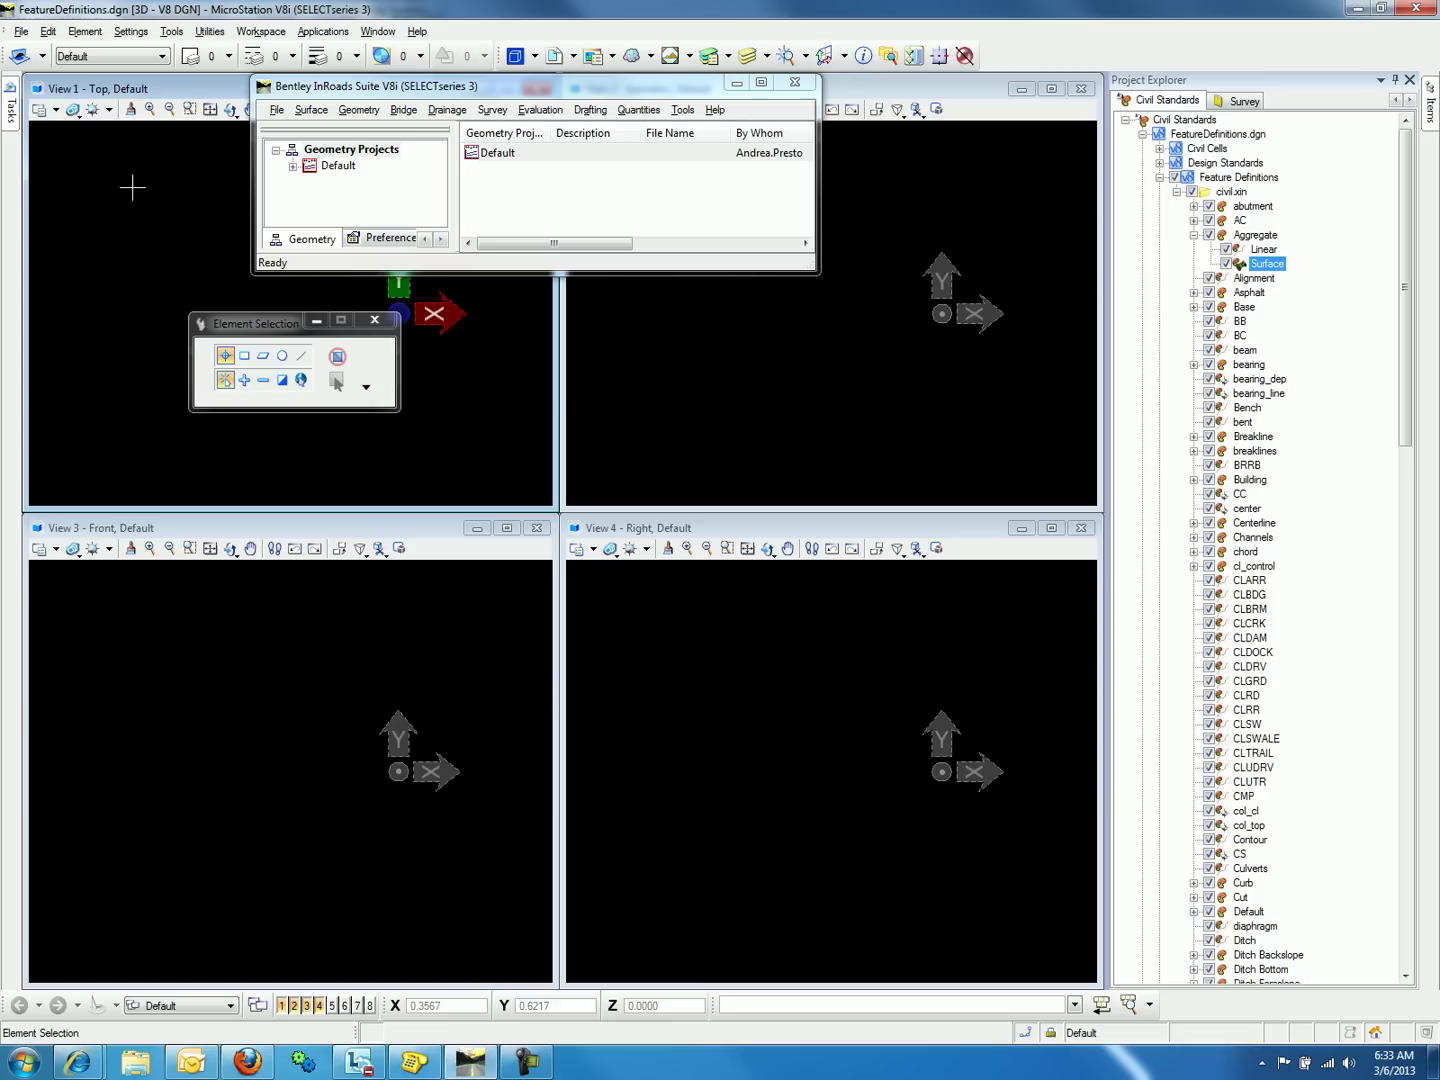
{"action": "left_click", "coordinate": [86, 31]}
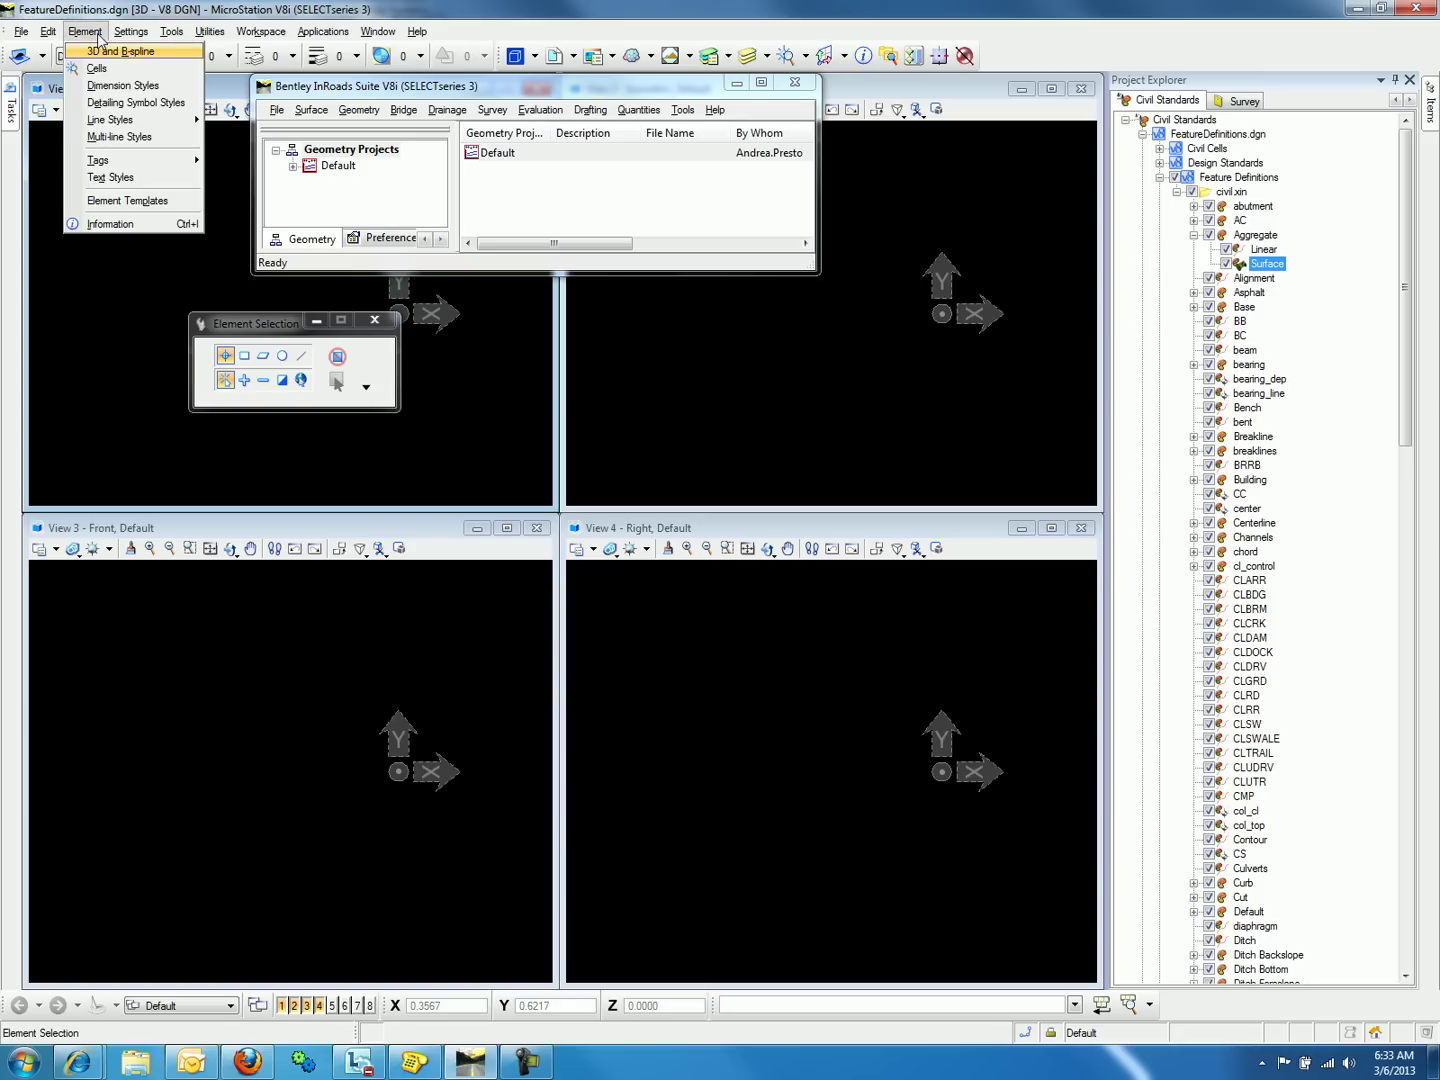
{"action": "left_click", "coordinate": [107, 201]}
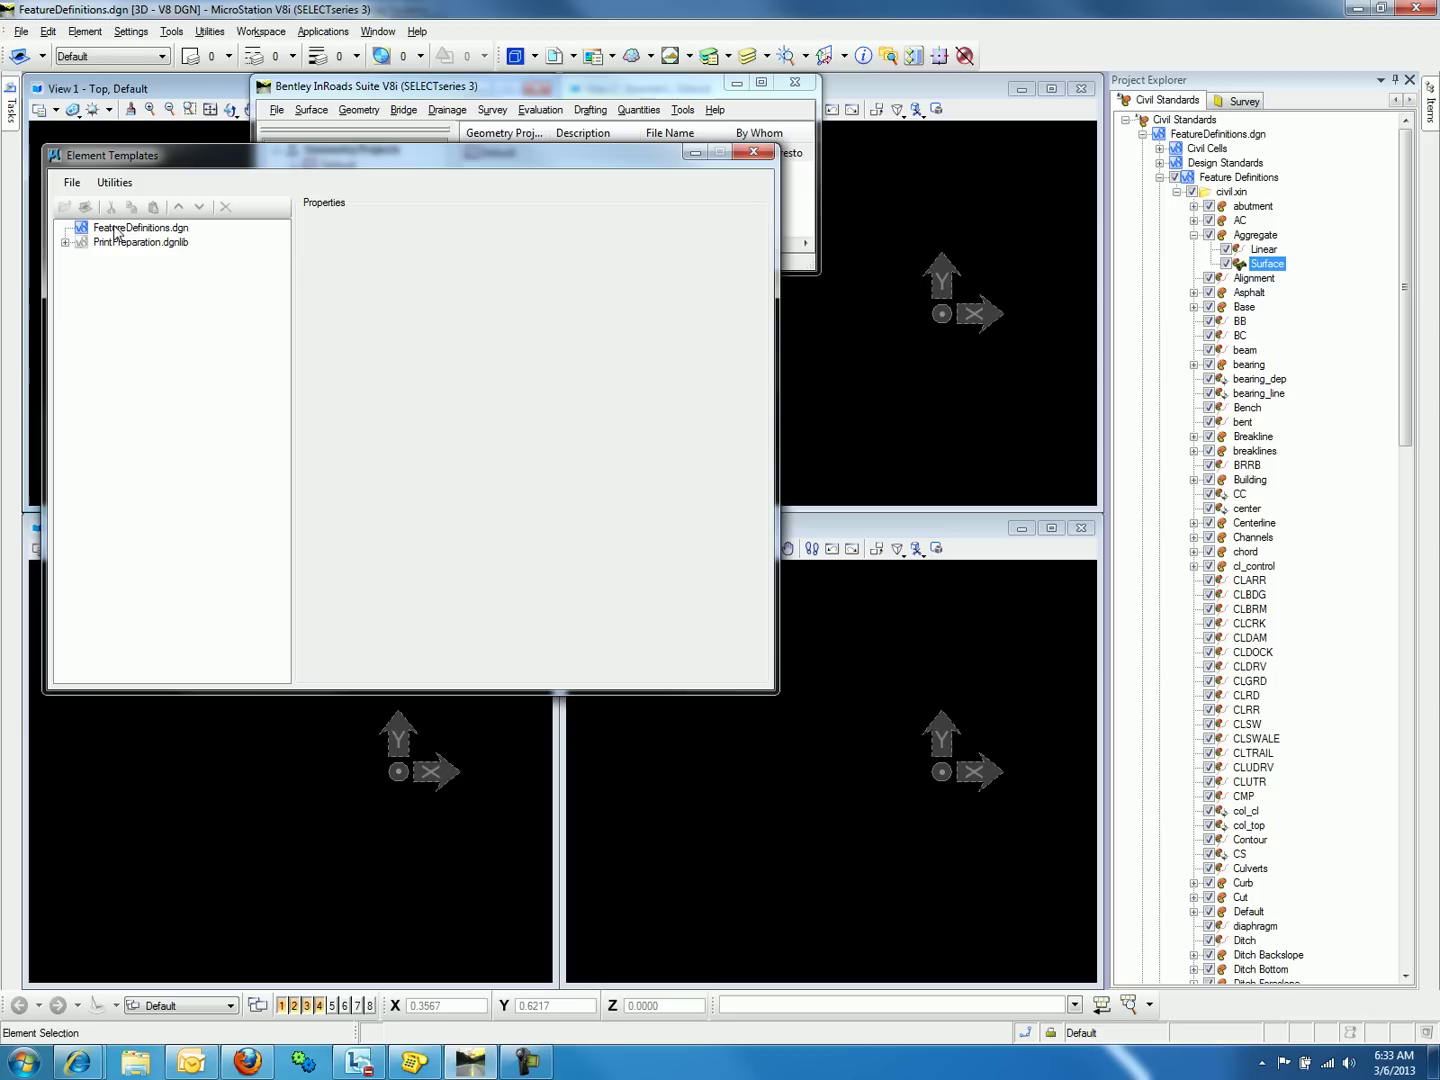
Add a new template group named 'Components' under FeatureDefinitions.dgn
{"action": "right_click", "coordinate": [117, 233]}
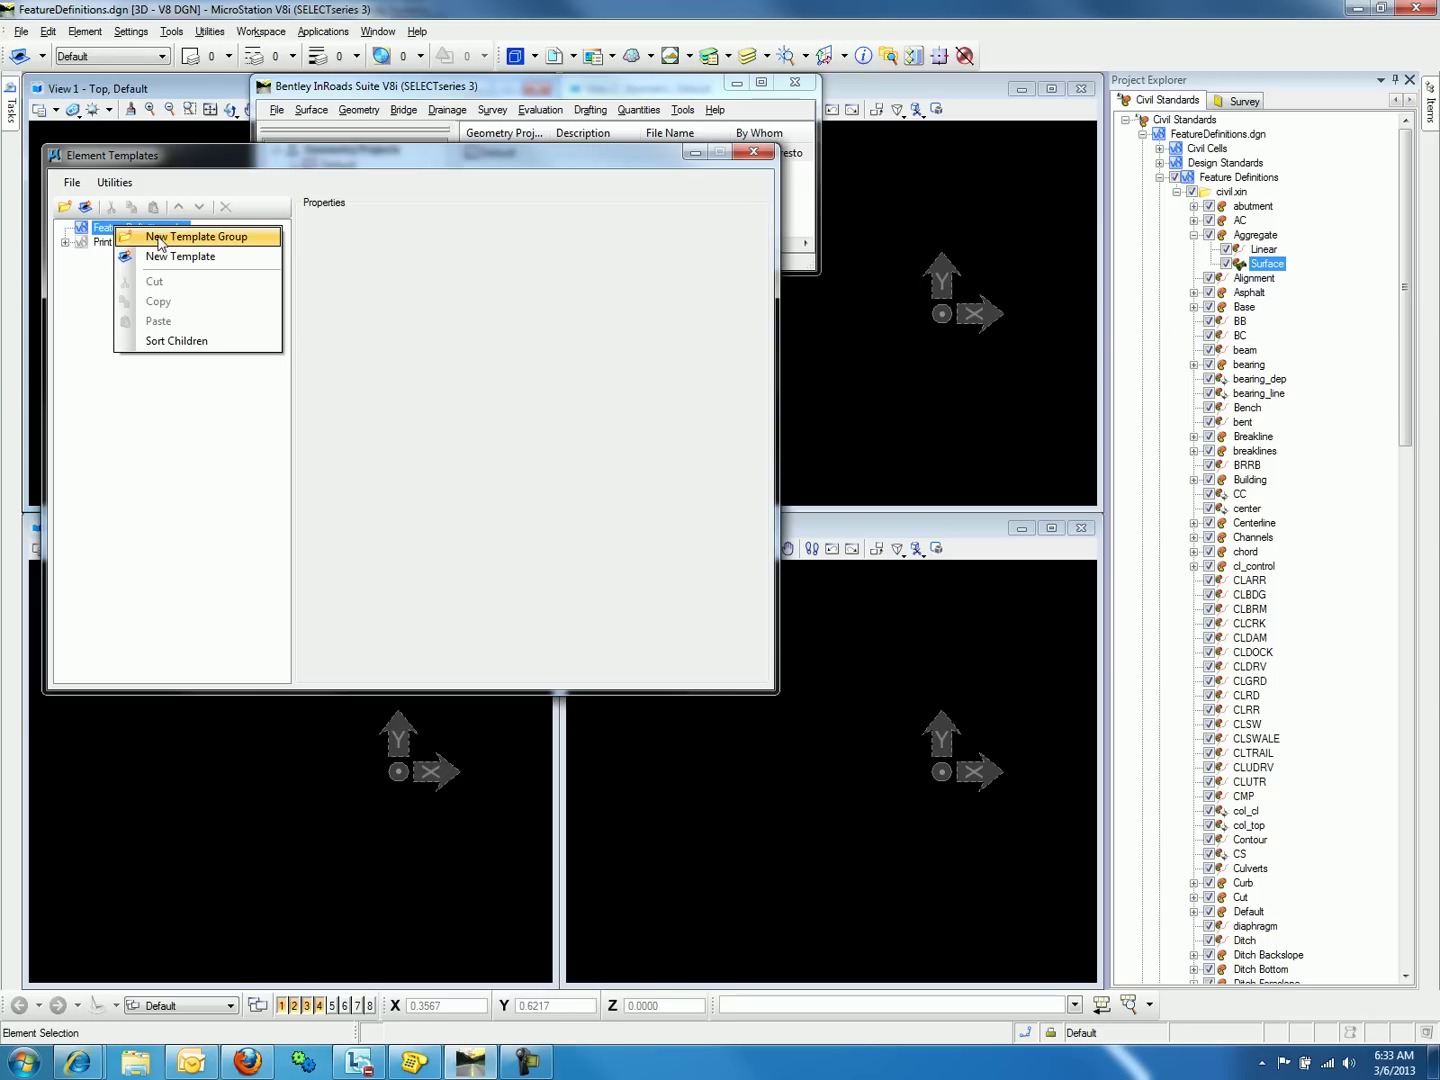
{"action": "left_click", "coordinate": [160, 237]}
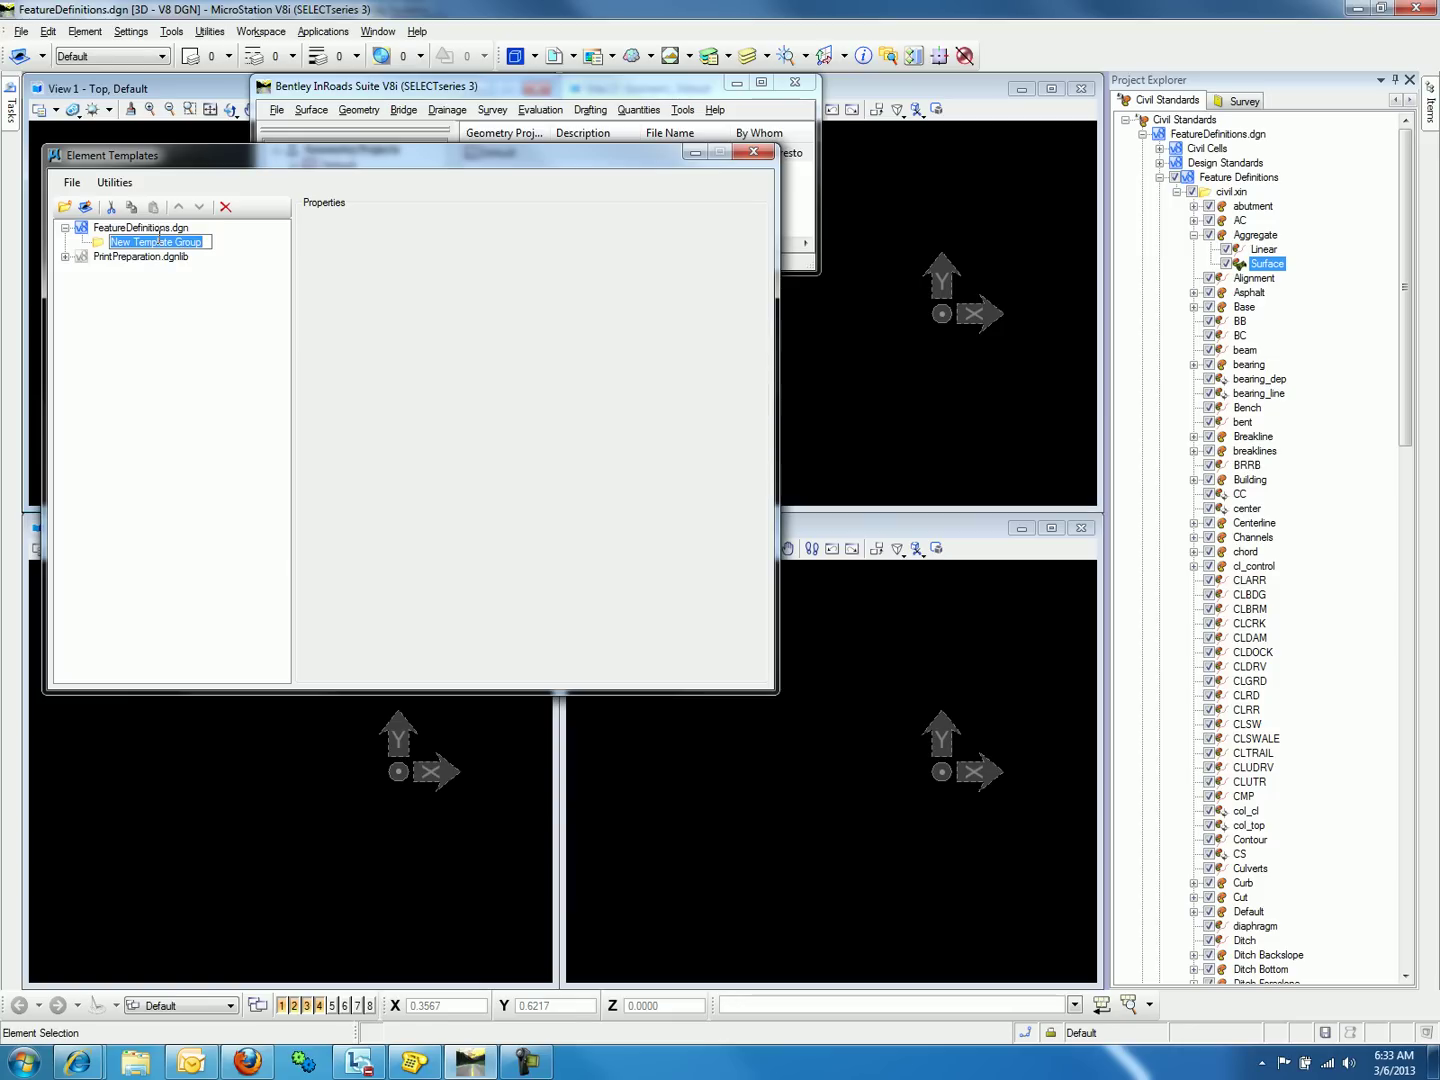
{"action": "type", "text": "Components"}
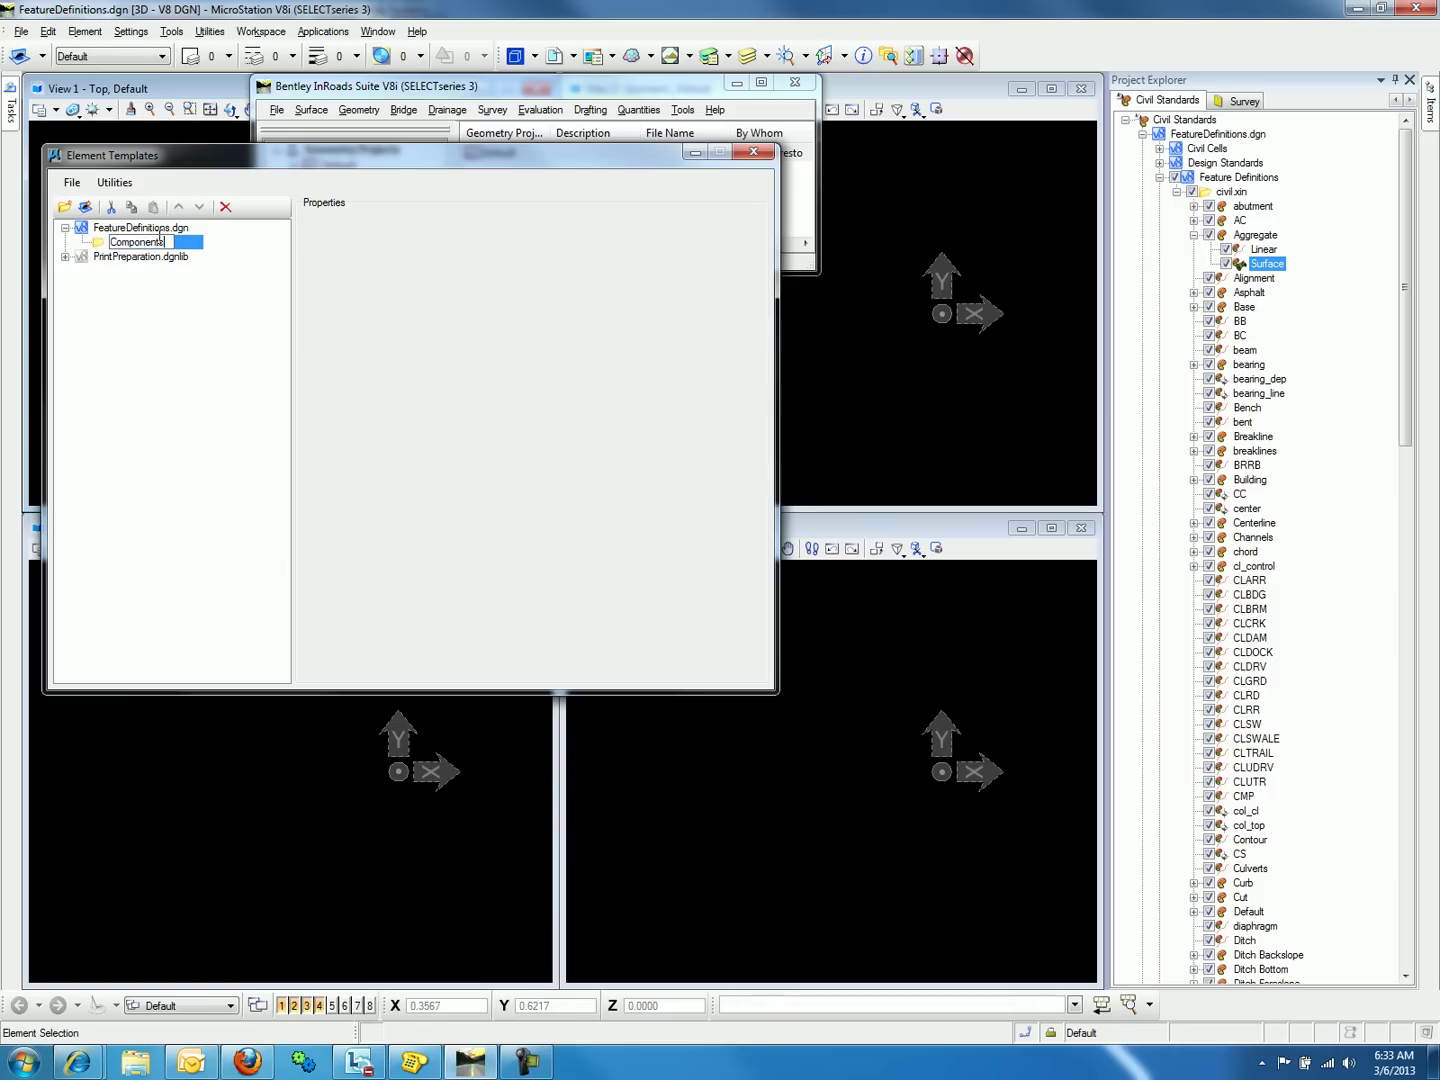
{"action": "key", "text": "Return"}
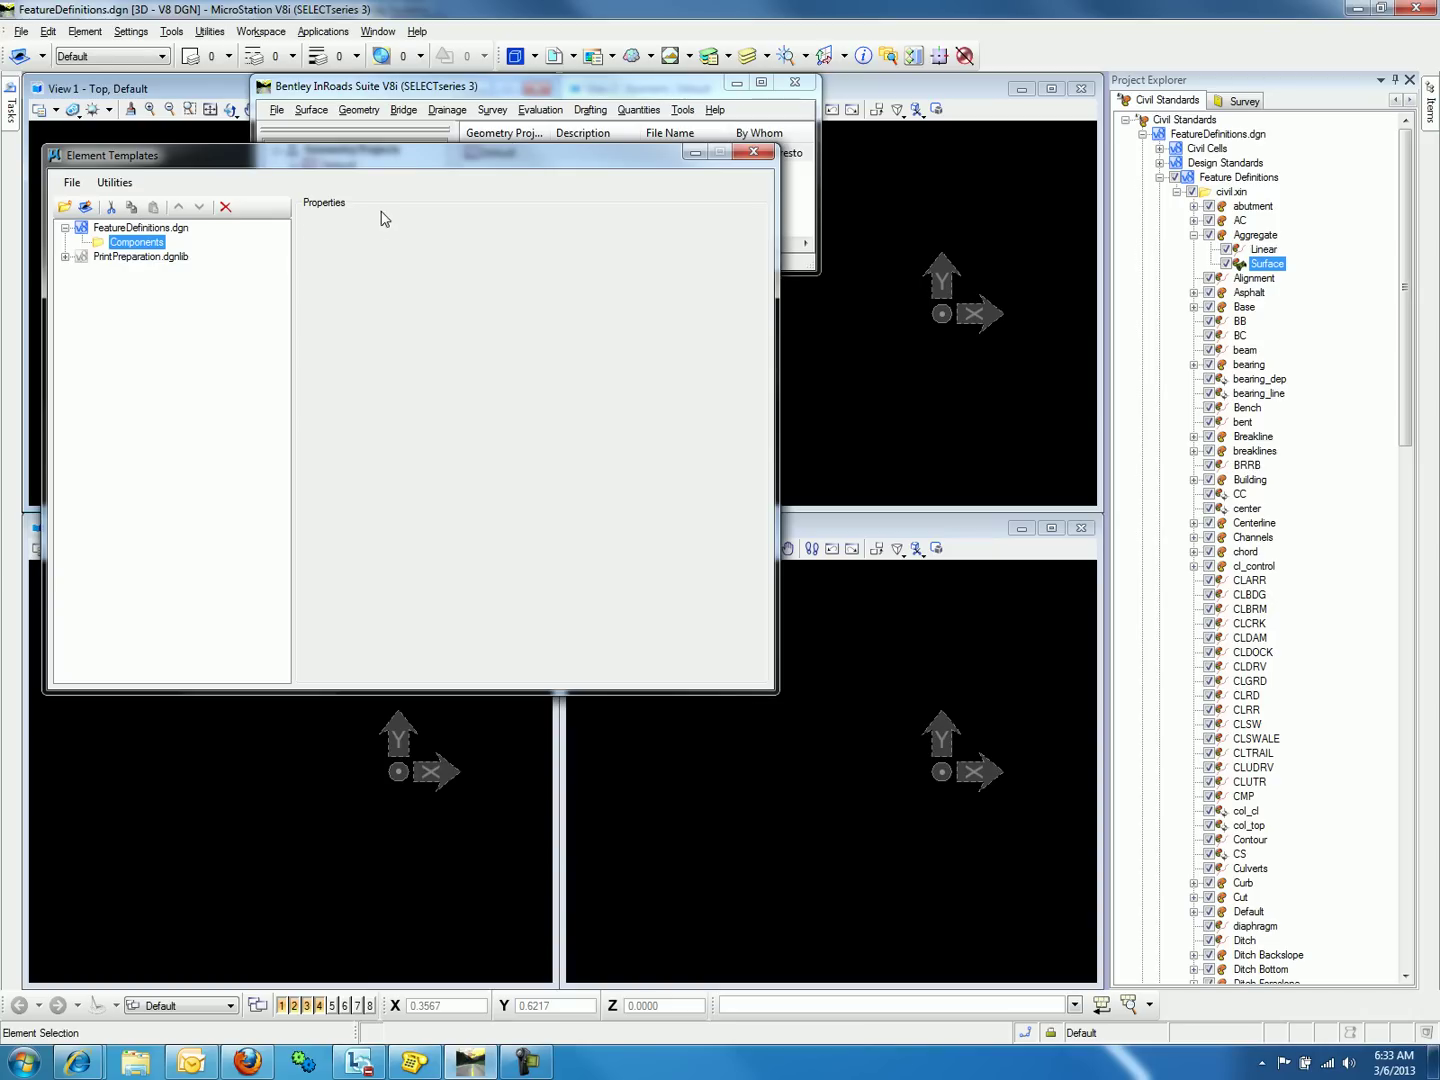
{"action": "left_click", "coordinate": [690, 113]}
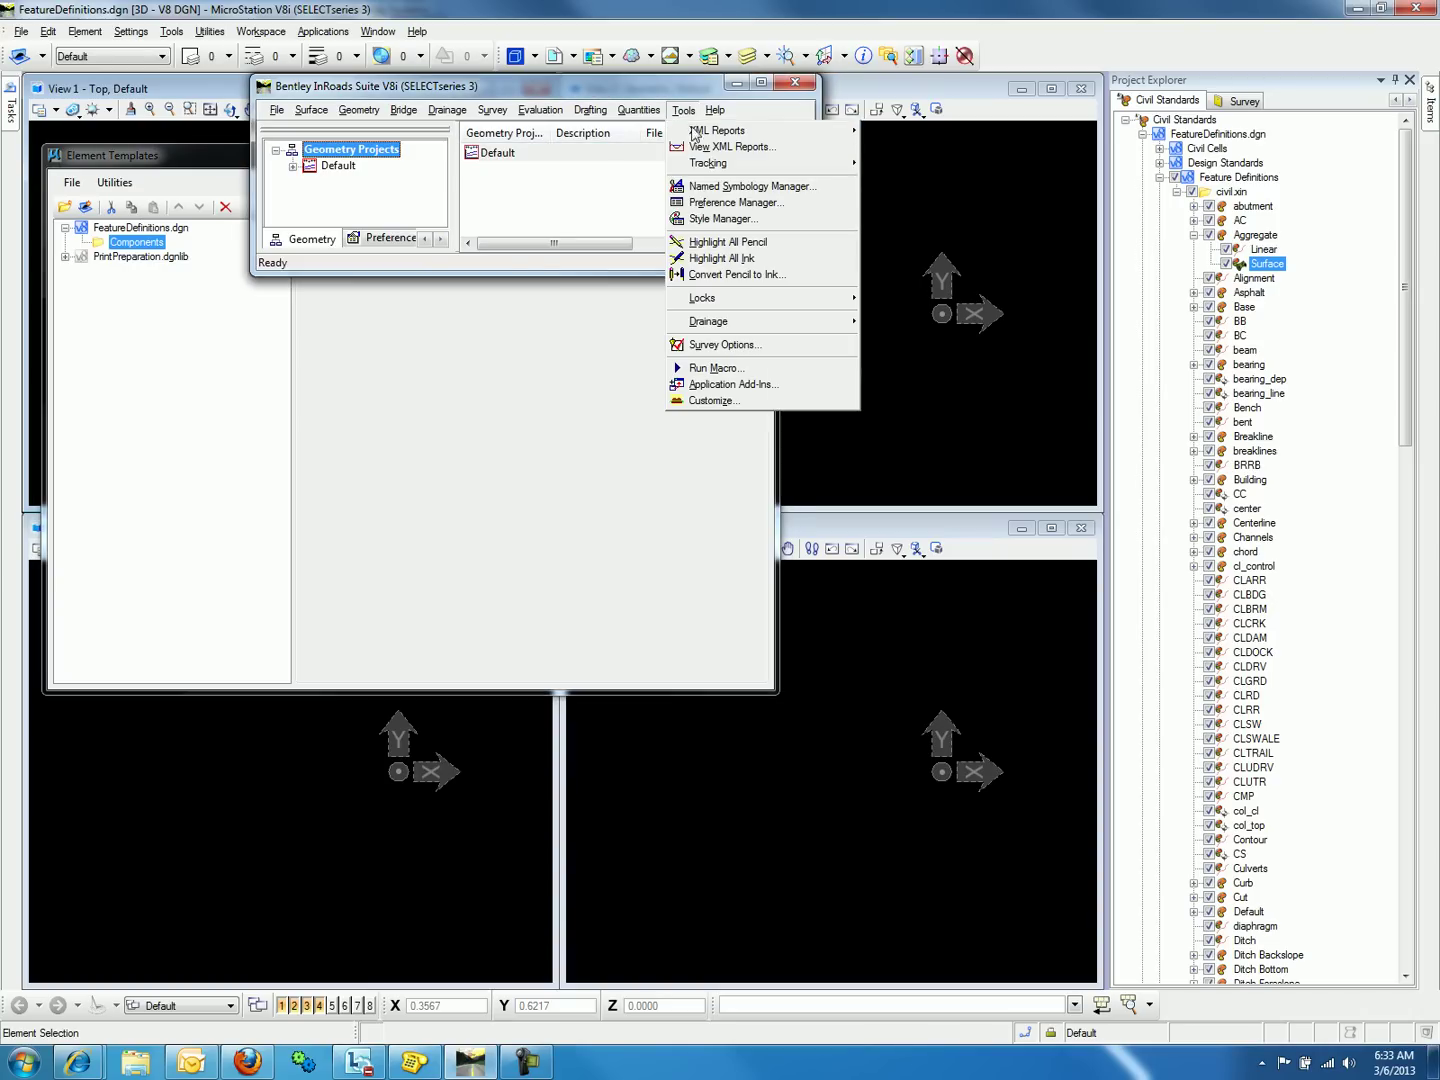
{"action": "left_click", "coordinate": [712, 203]}
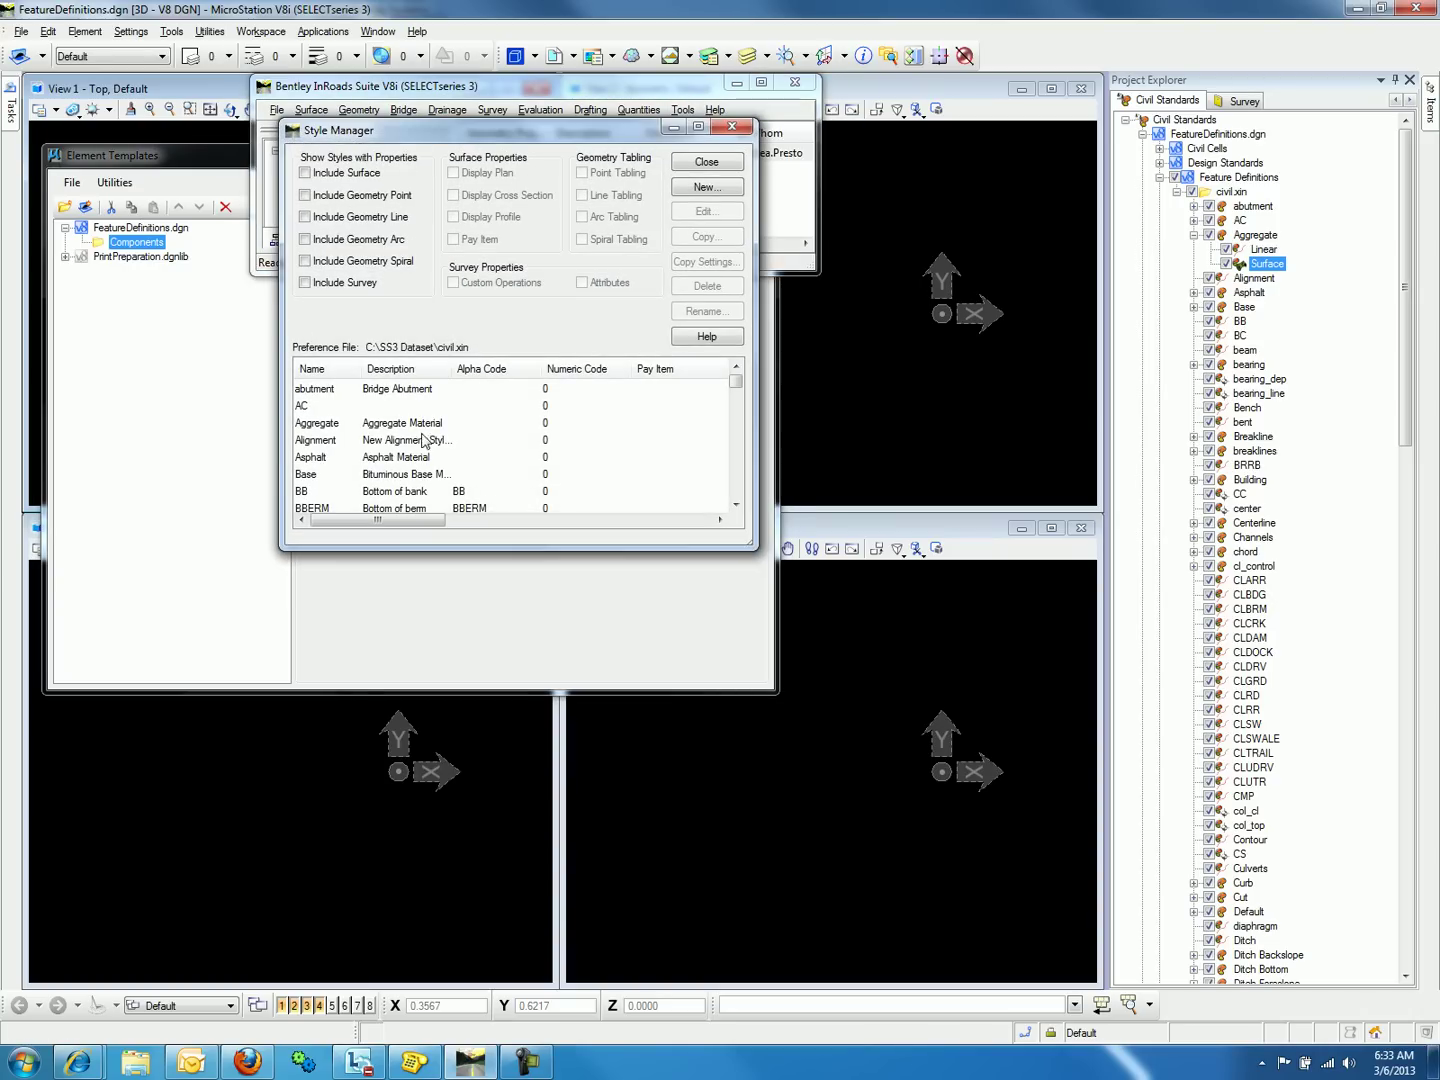
{"action": "double_click", "coordinate": [418, 430]}
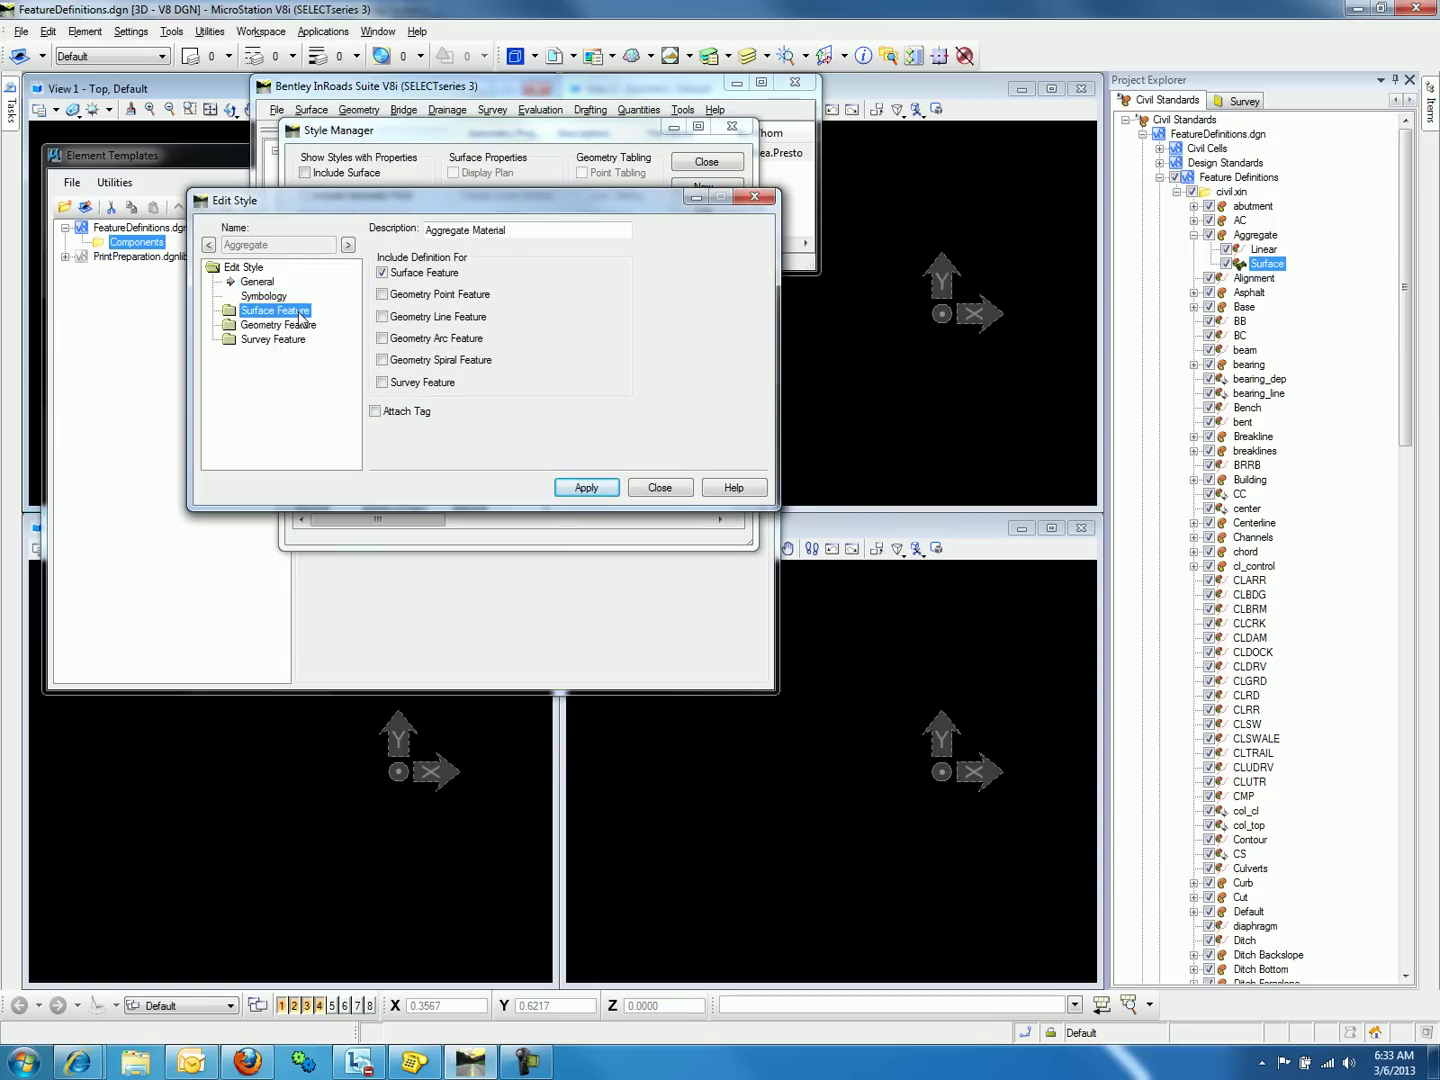
{"action": "left_click", "coordinate": [280, 311]}
{"action": "left_click", "coordinate": [296, 341]}
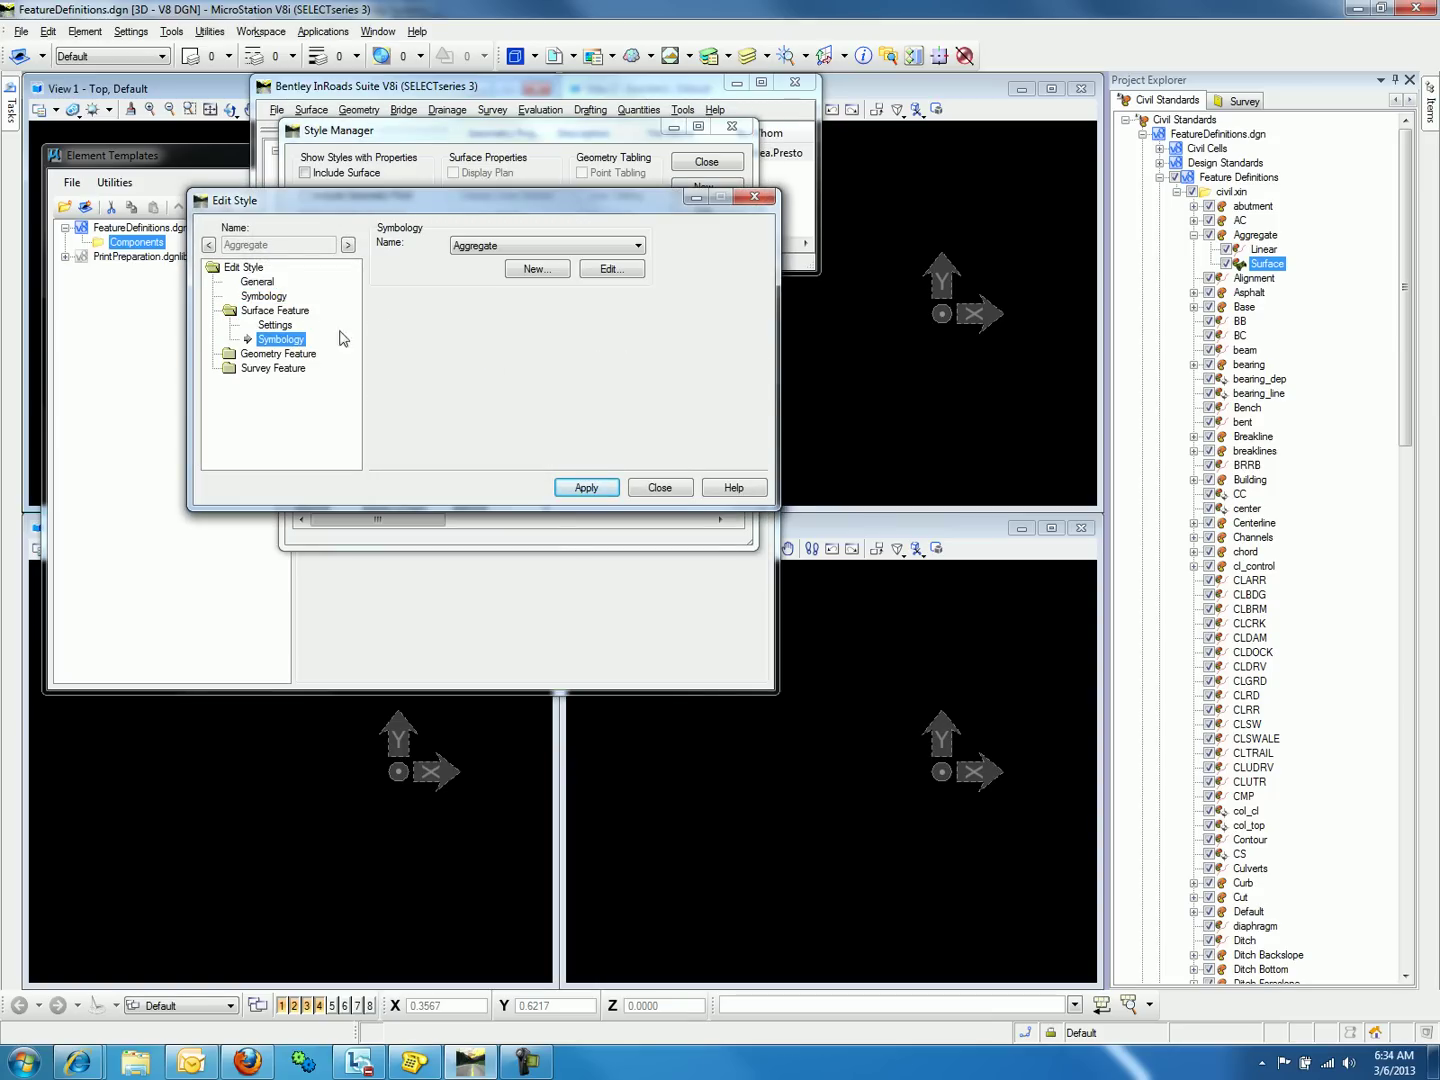
{"action": "left_click", "coordinate": [607, 270]}
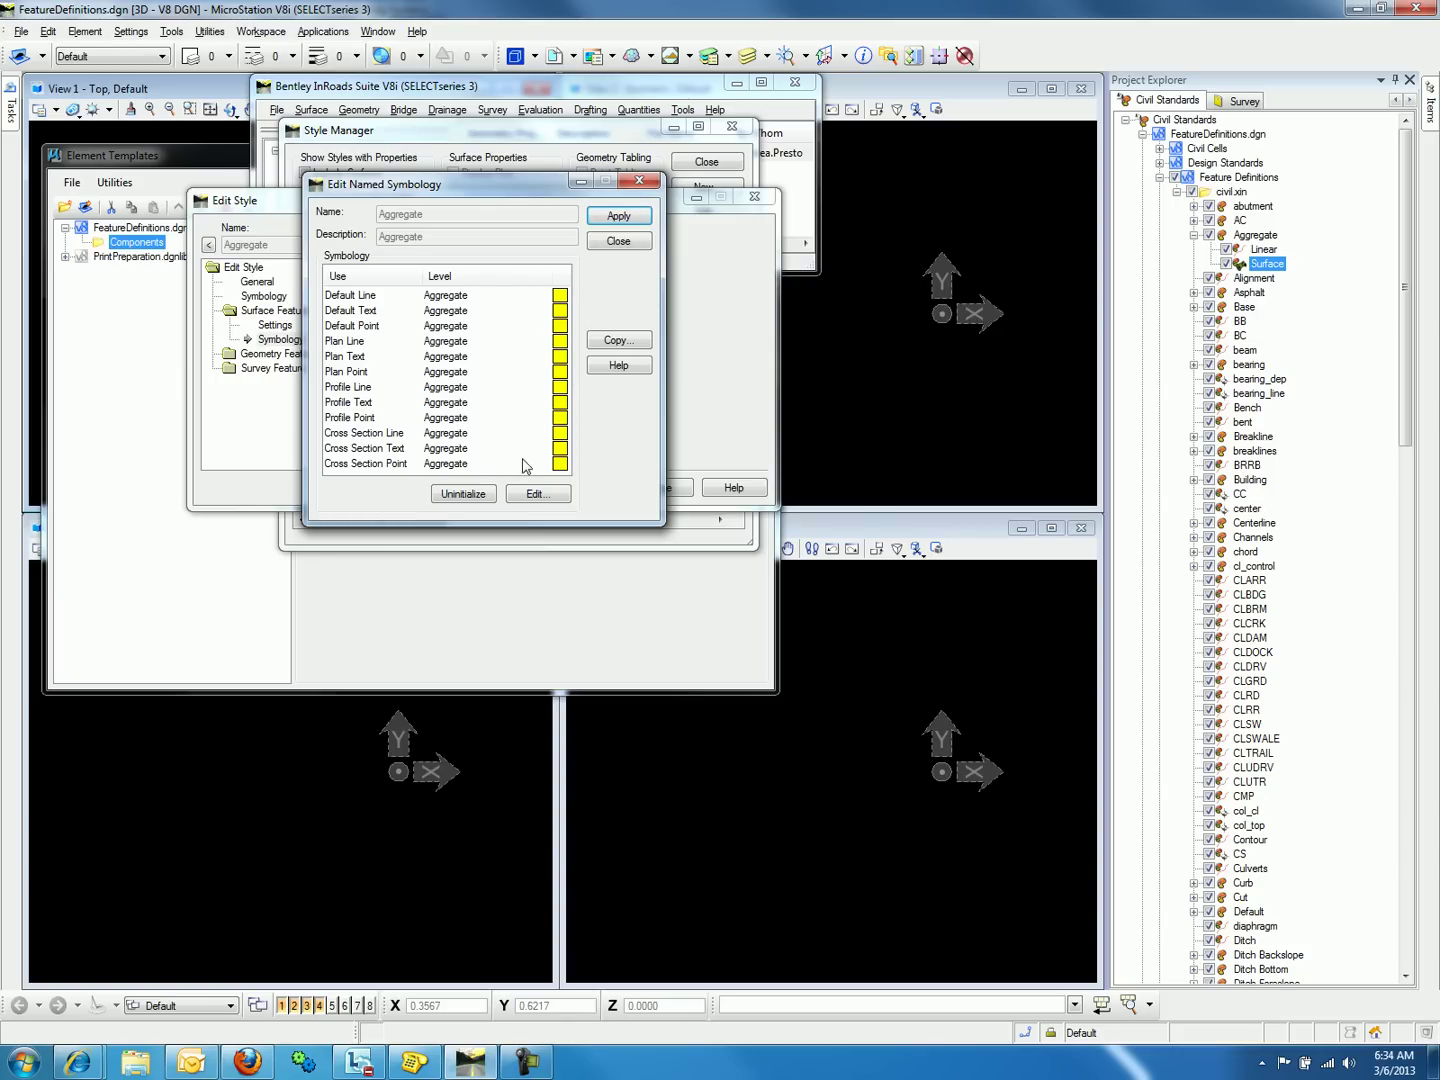
{"action": "double_click", "coordinate": [445, 433]}
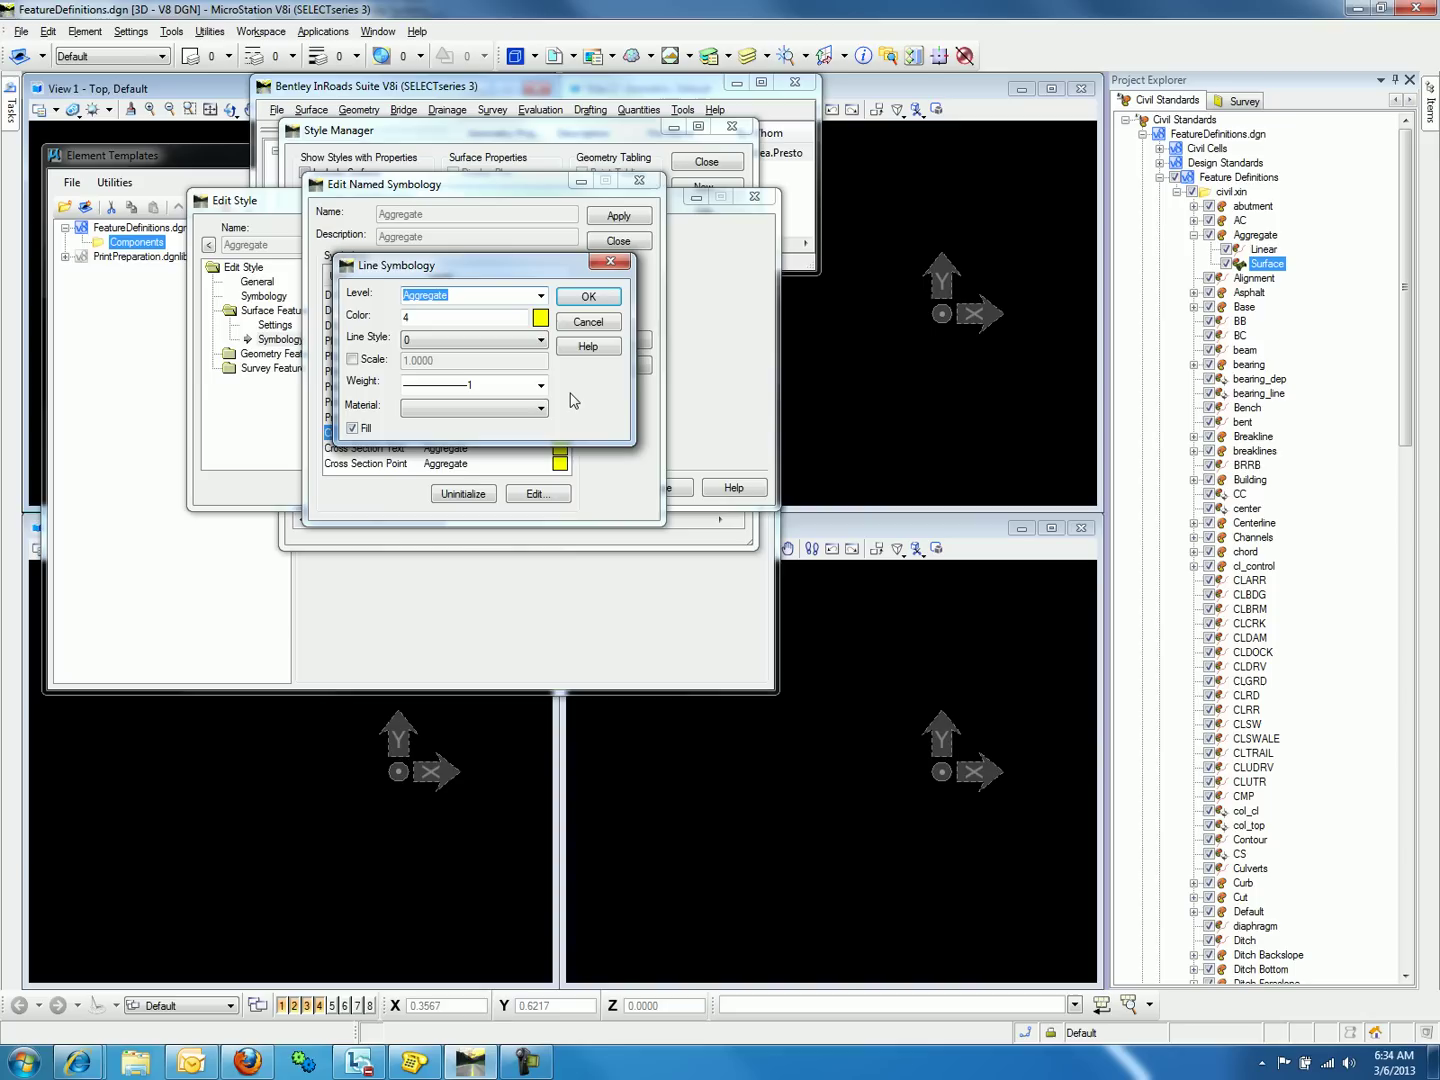
{"action": "left_click", "coordinate": [578, 322]}
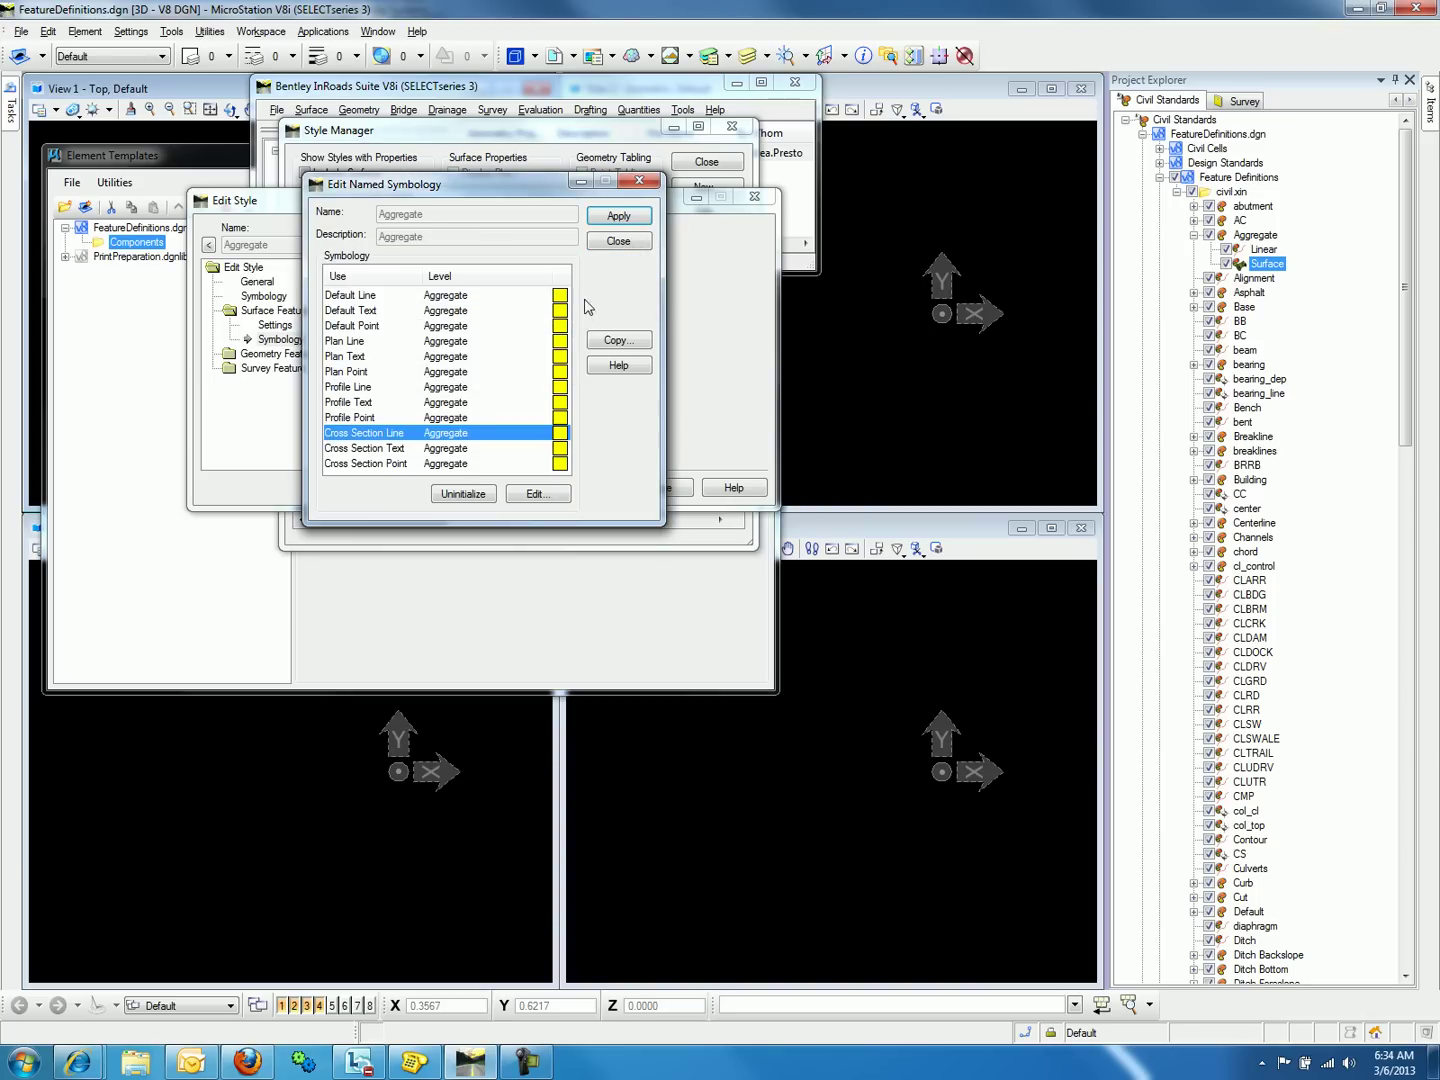
{"action": "left_click", "coordinate": [615, 242]}
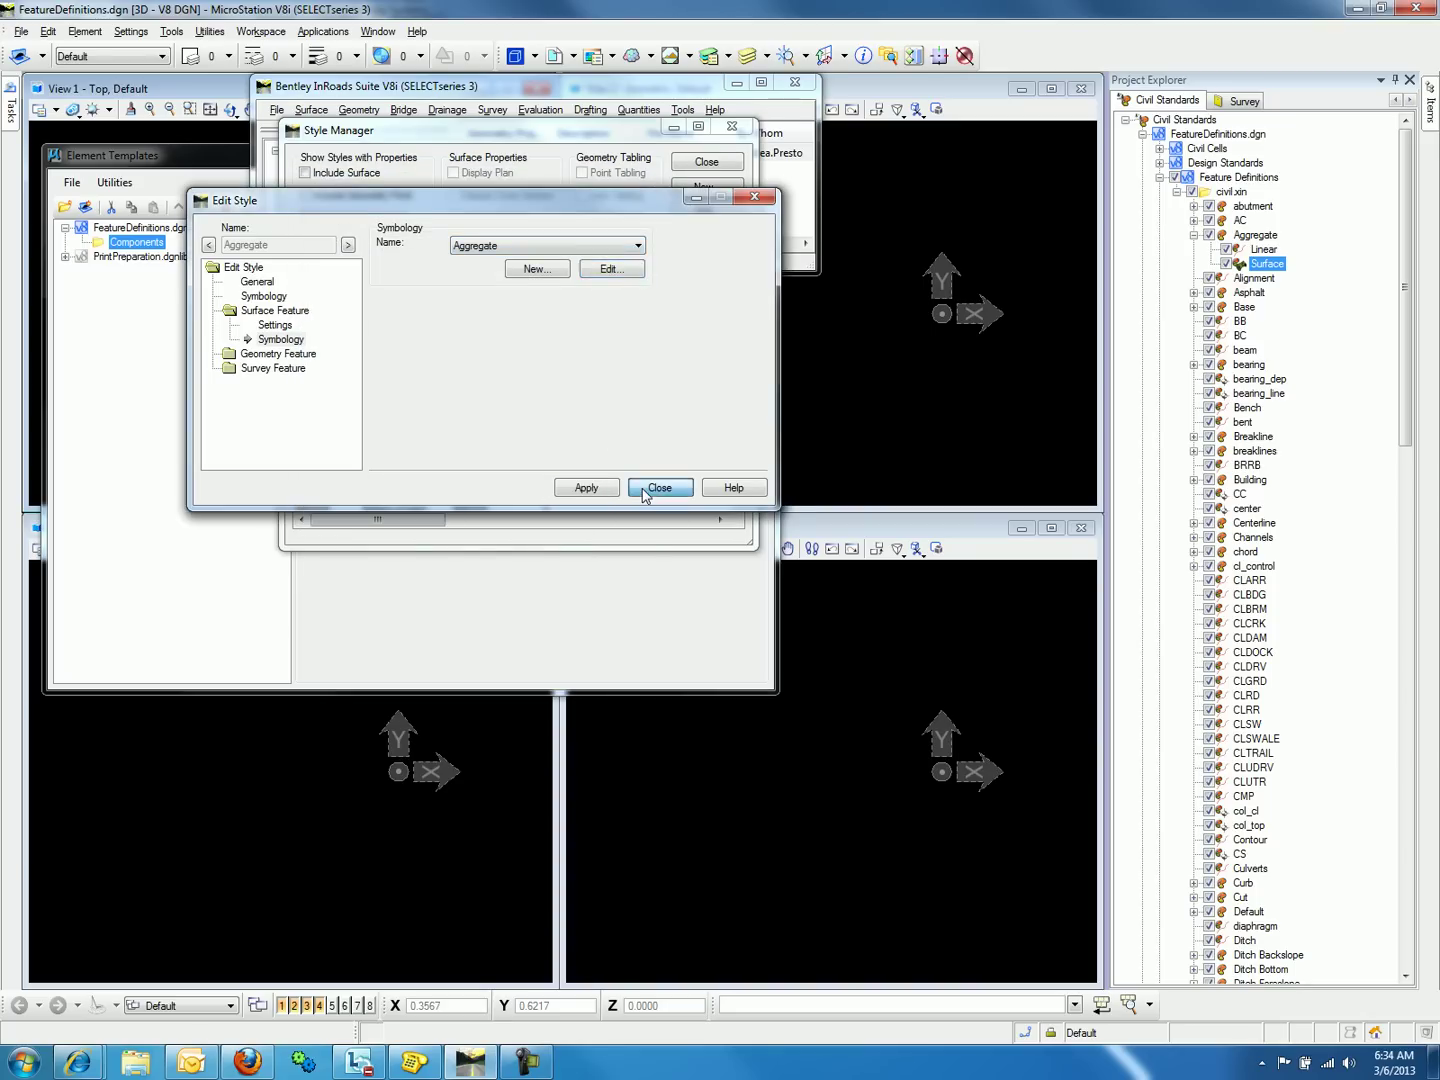
{"action": "left_click", "coordinate": [645, 490]}
Close the style manager and create a new template named 'Aggregate' in the Components group
{"action": "left_click", "coordinate": [706, 162]}
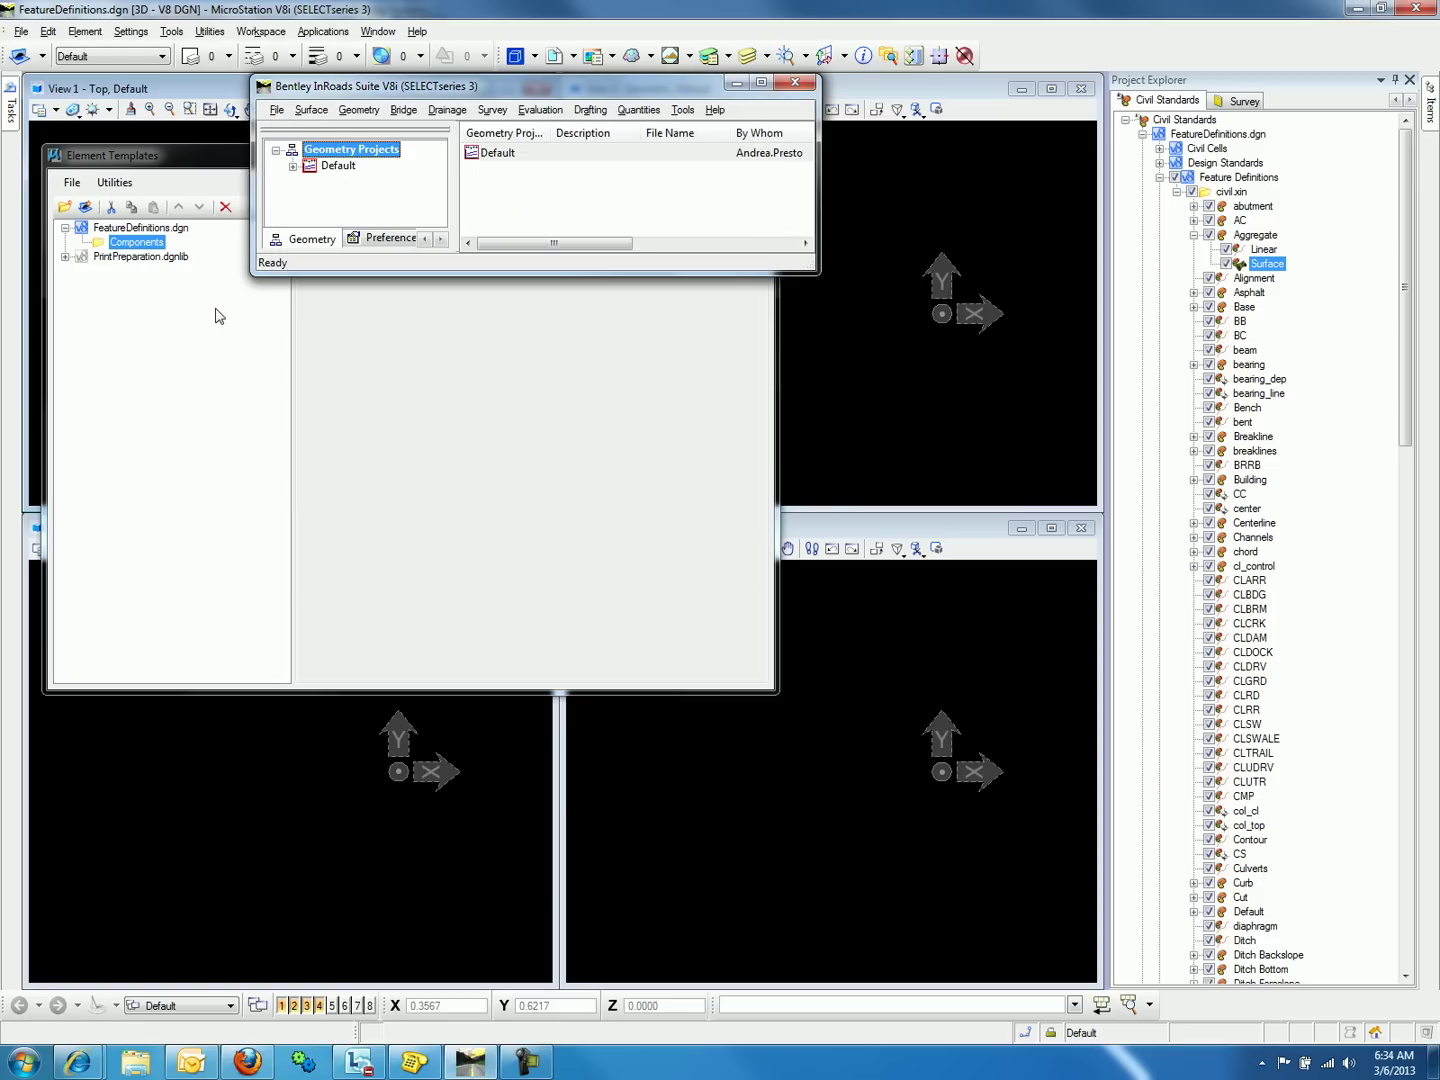
{"action": "left_click", "coordinate": [211, 168]}
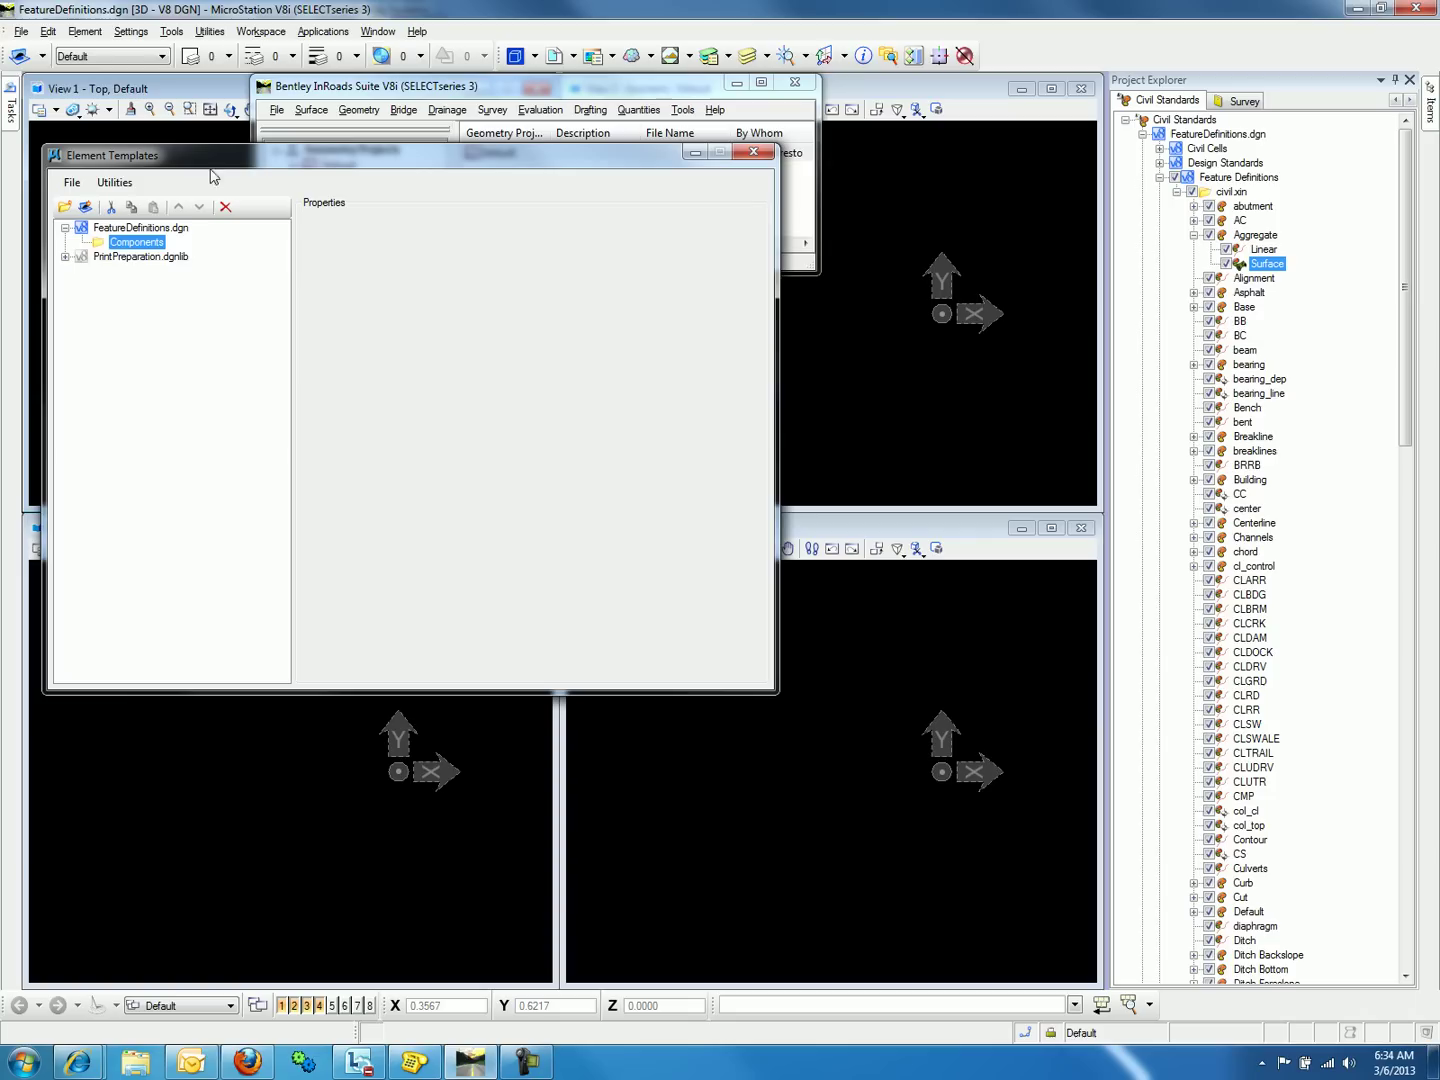
{"action": "right_click", "coordinate": [145, 242]}
{"action": "left_click", "coordinate": [184, 273]}
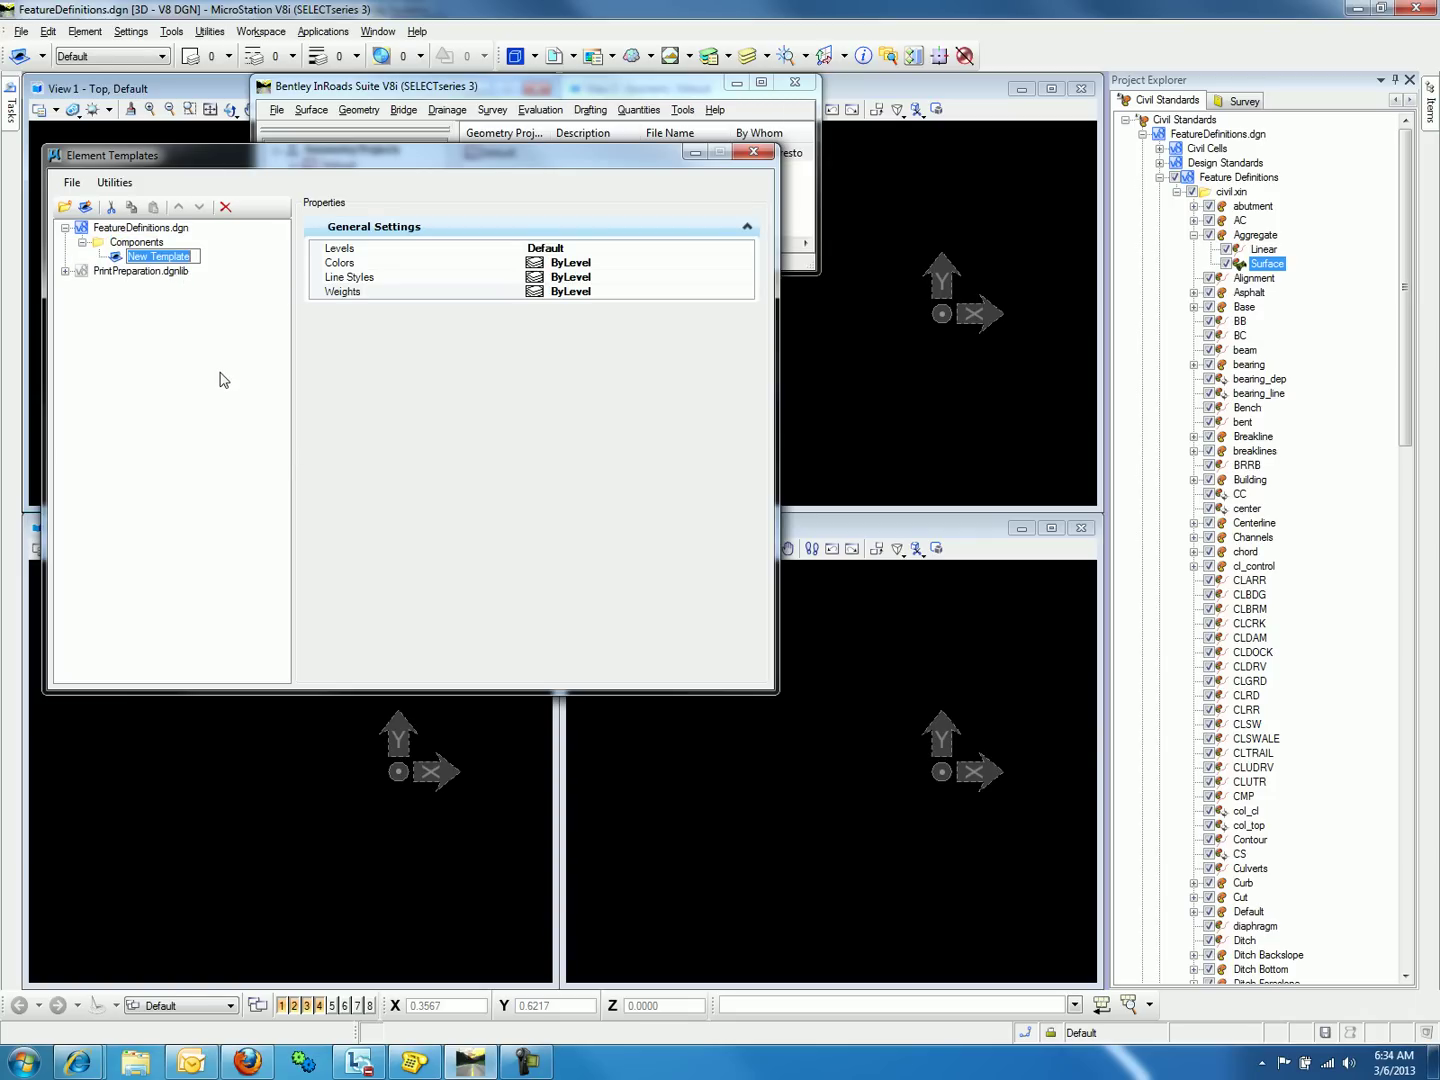
{"action": "type", "text": "Aggregate"}
{"action": "key", "text": "Return"}
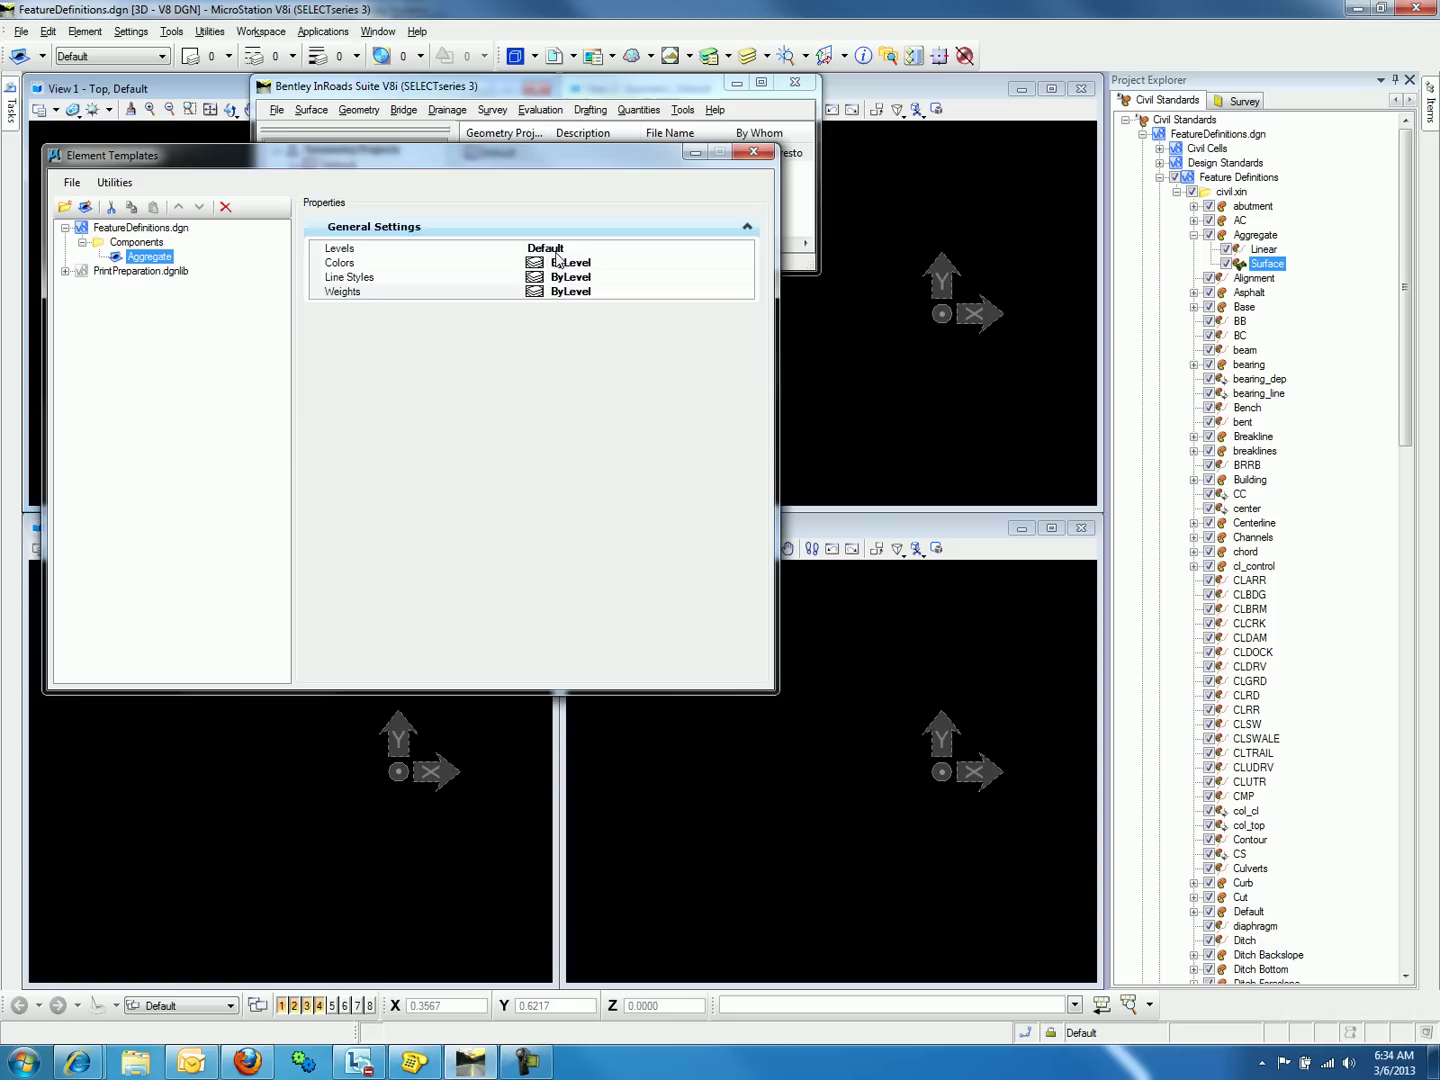
Give the Aggregate template level Default, colour 4 (yellow), line style 0 and weight 1
{"action": "left_click", "coordinate": [645, 250]}
{"action": "left_click", "coordinate": [745, 249]}
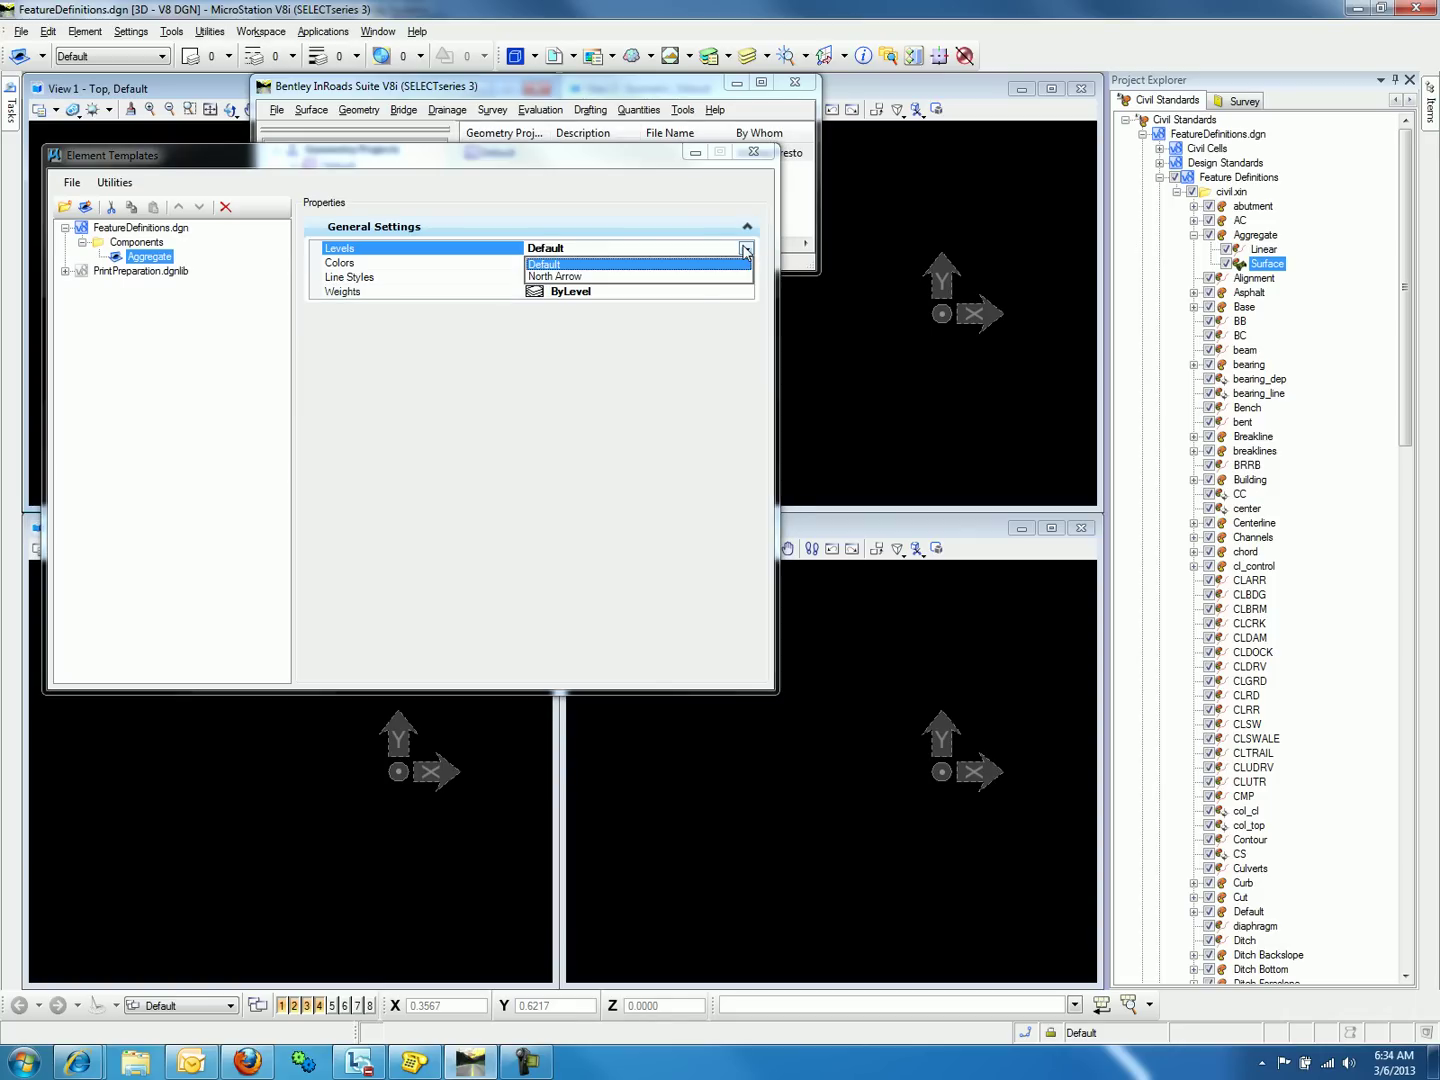
{"action": "left_click", "coordinate": [745, 264]}
{"action": "left_click", "coordinate": [745, 262]}
{"action": "left_click", "coordinate": [745, 262]}
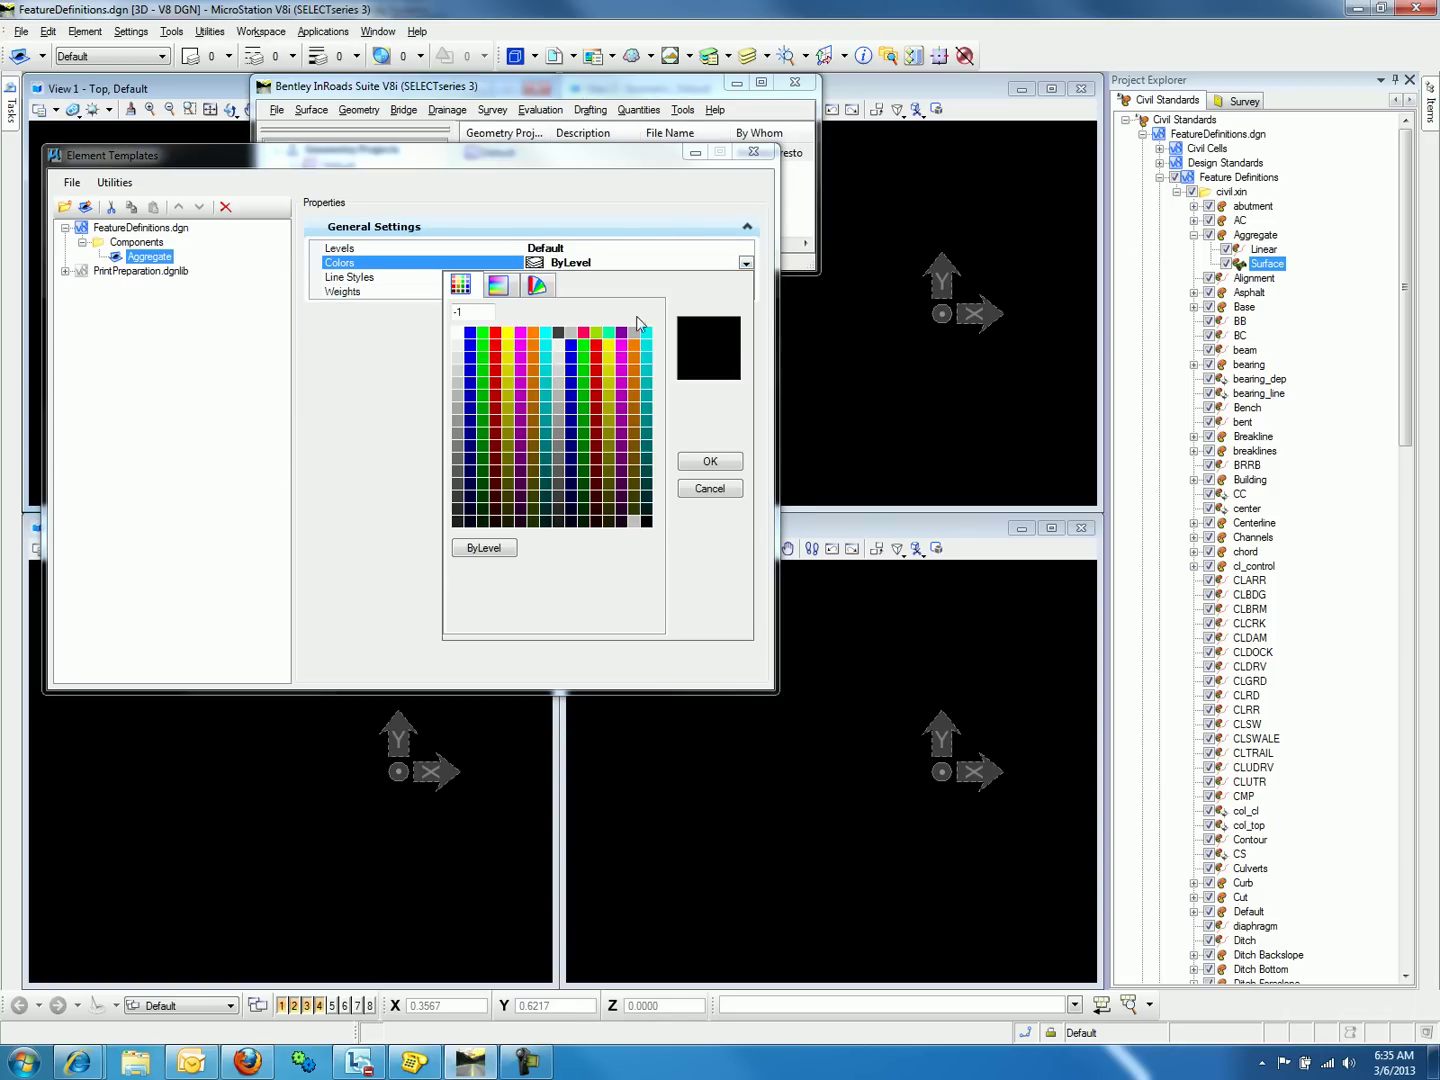
{"action": "left_click", "coordinate": [512, 346]}
{"action": "left_click", "coordinate": [726, 277]}
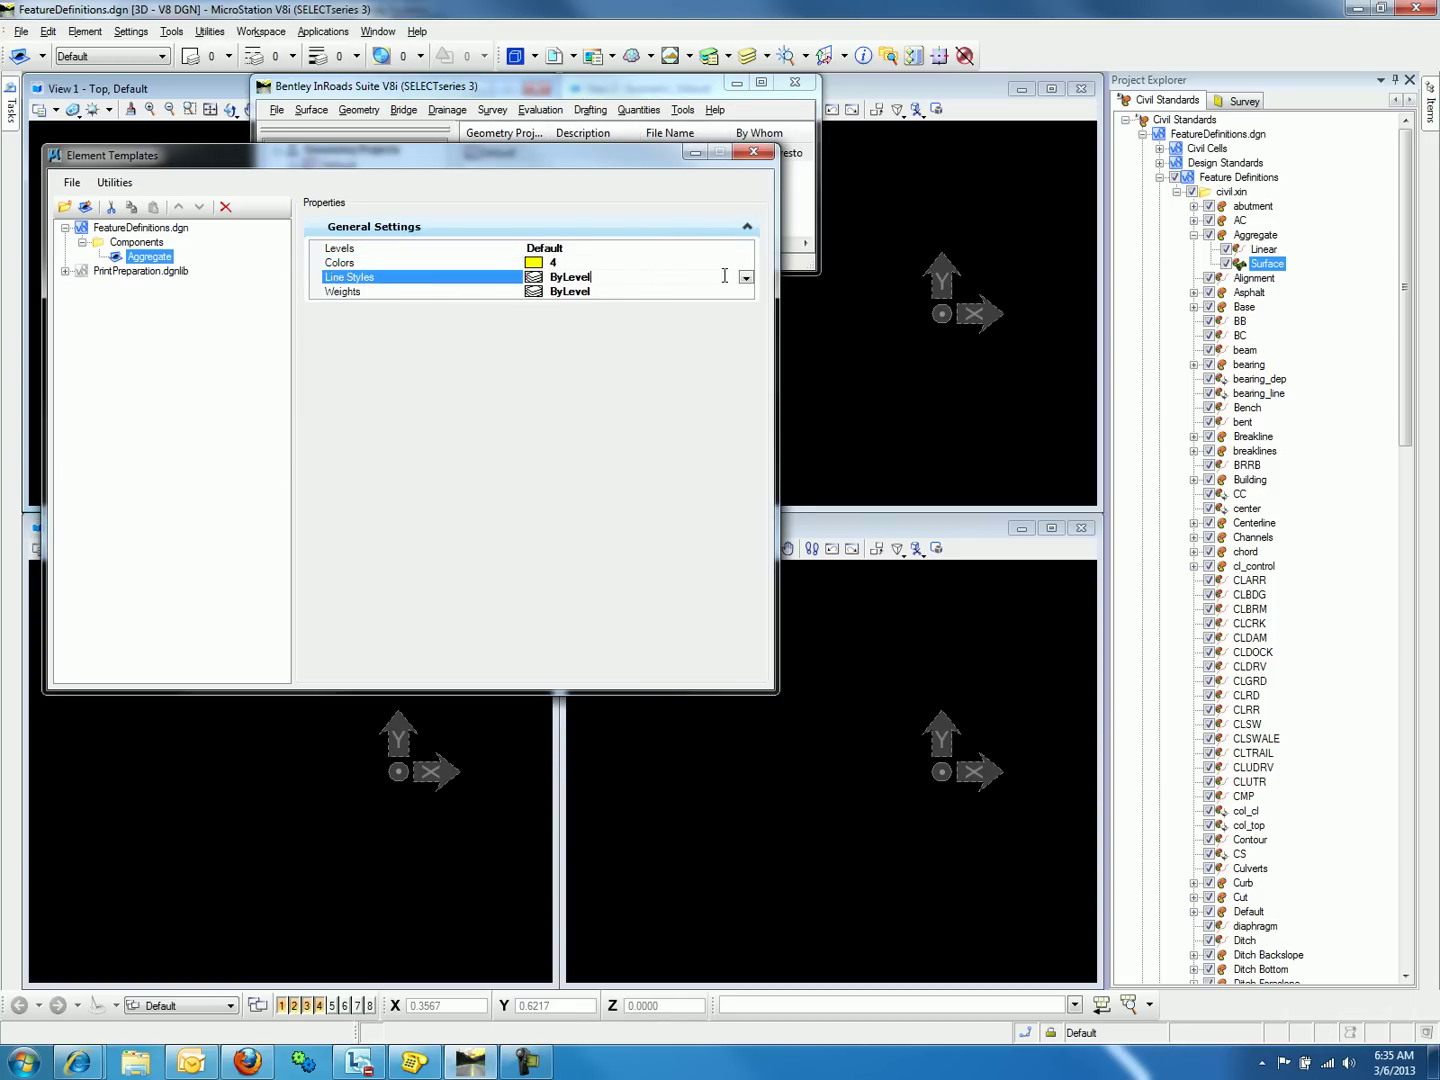
{"action": "left_click", "coordinate": [745, 278]}
{"action": "left_click", "coordinate": [615, 300]}
{"action": "left_click", "coordinate": [720, 291]}
{"action": "left_click", "coordinate": [745, 291]}
{"action": "left_click", "coordinate": [697, 347]}
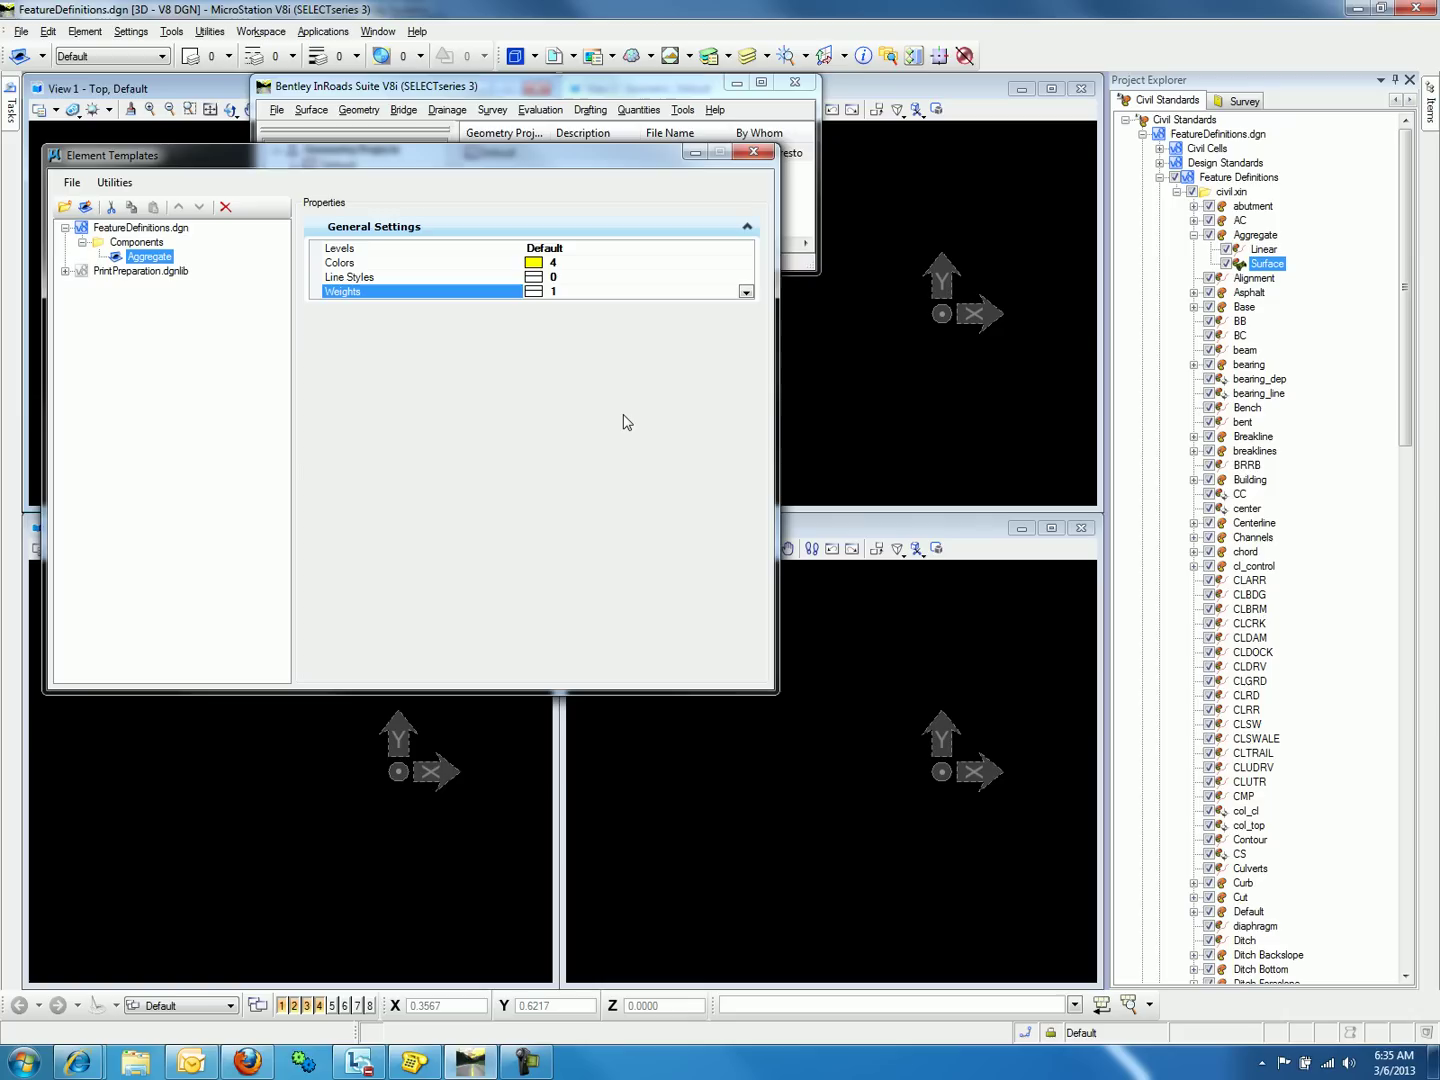
Close Element Templates and reopen the Create Template editor for corridor modeling
{"action": "left_click", "coordinate": [756, 153]}
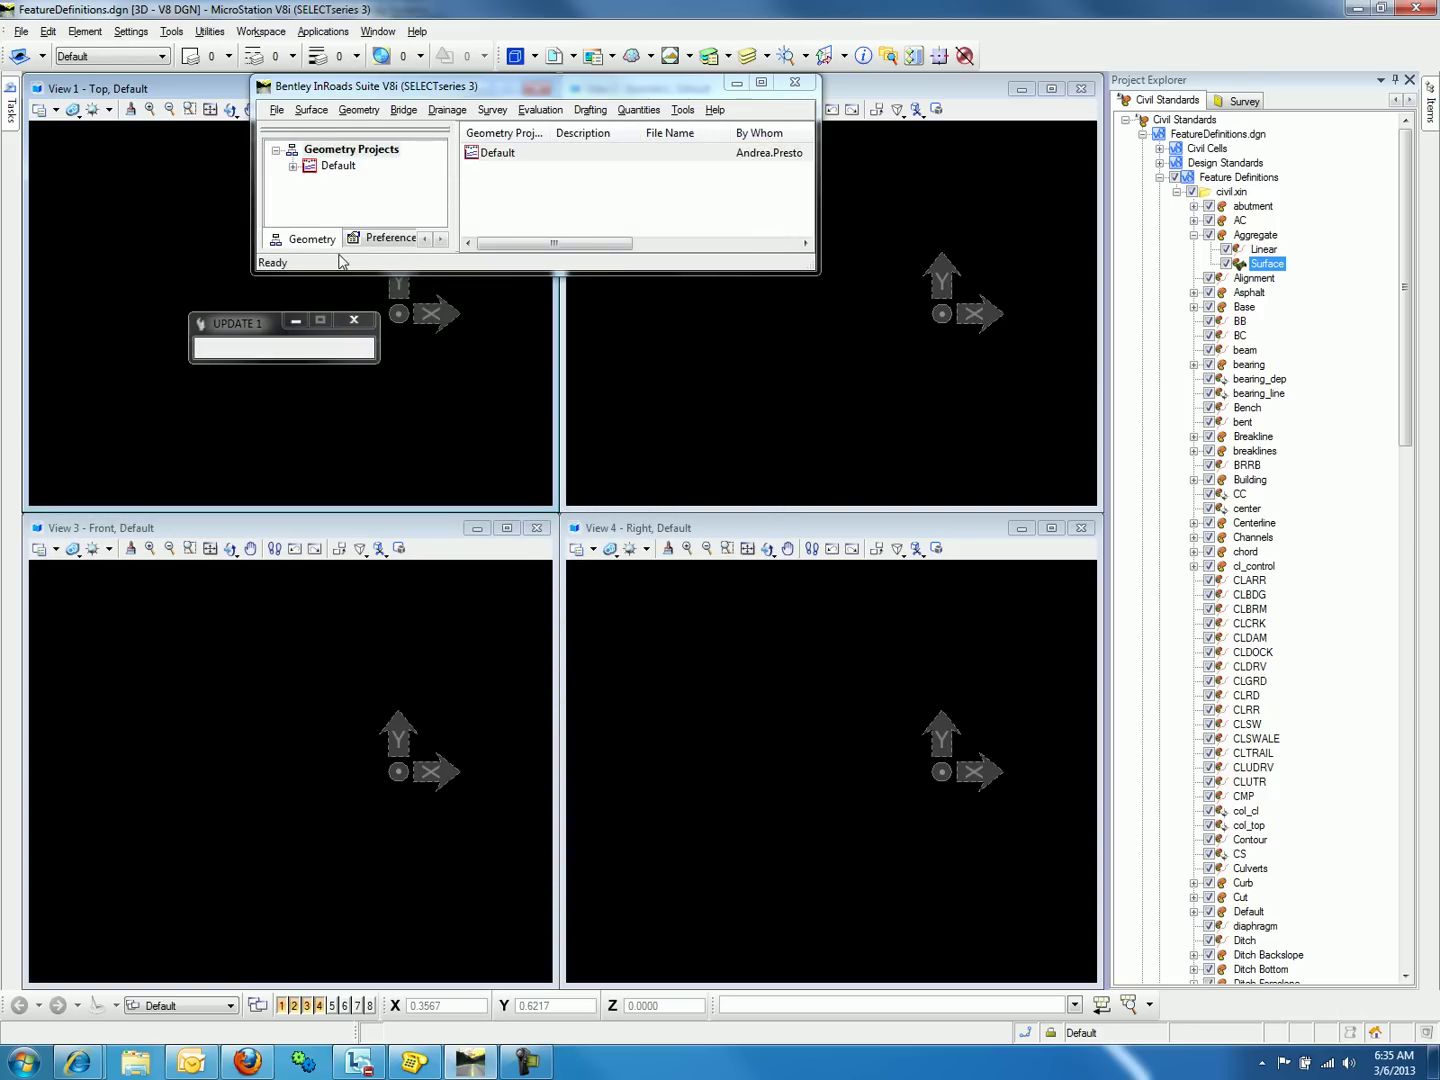
{"action": "mouse_move", "coordinate": [11, 100]}
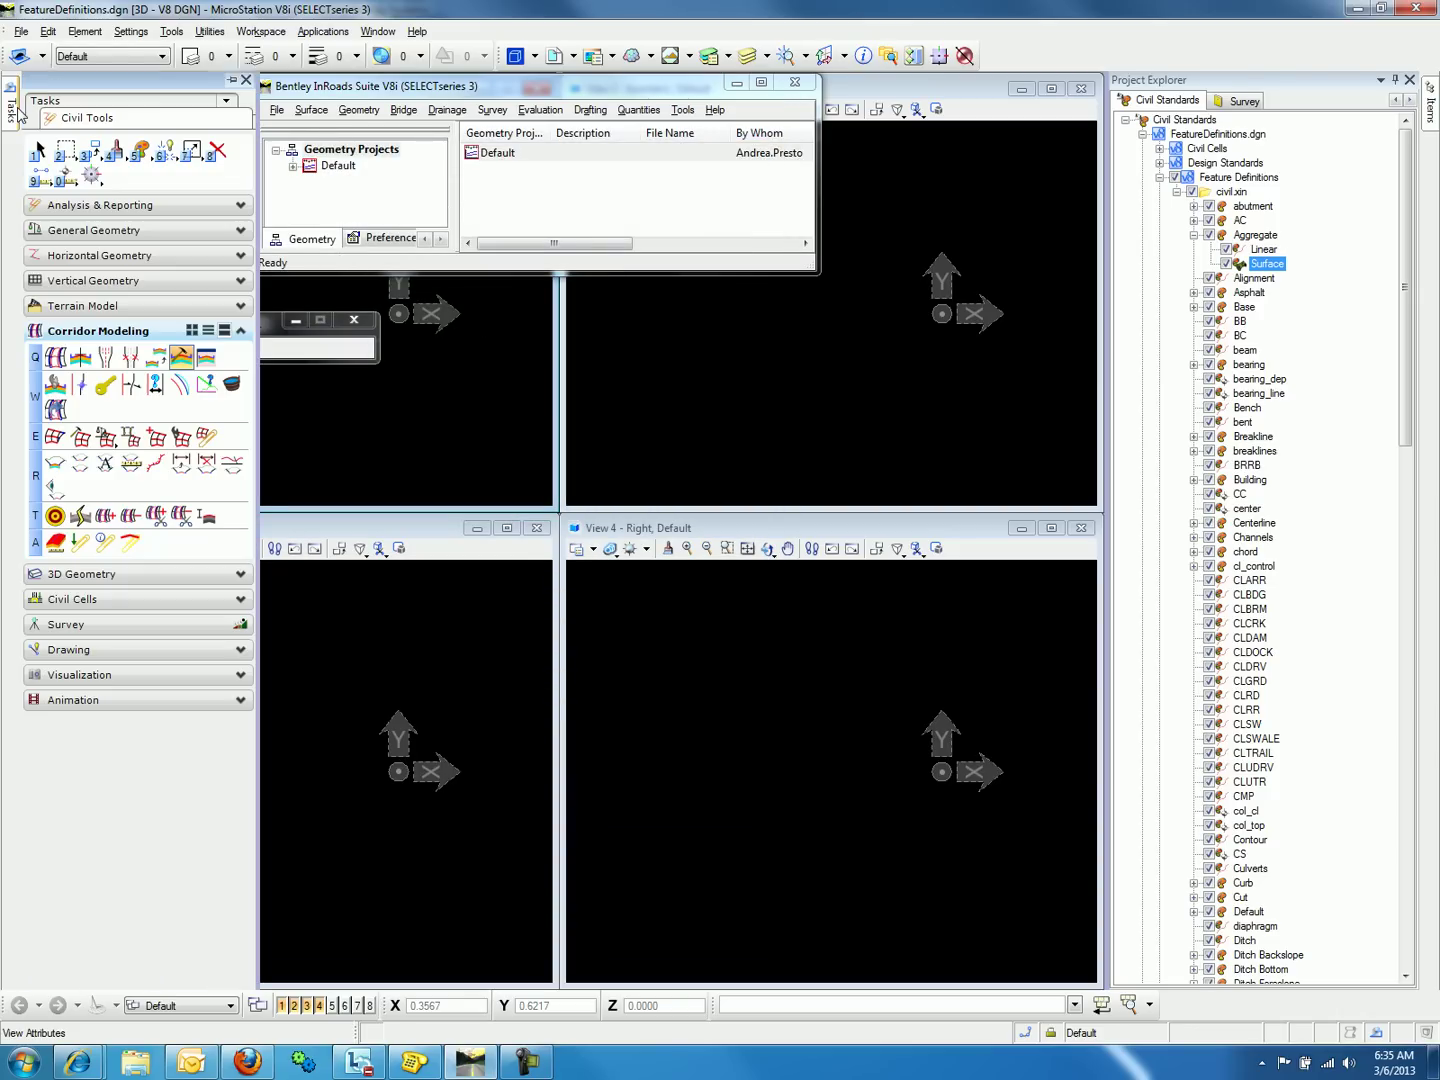
{"action": "left_click", "coordinate": [180, 358]}
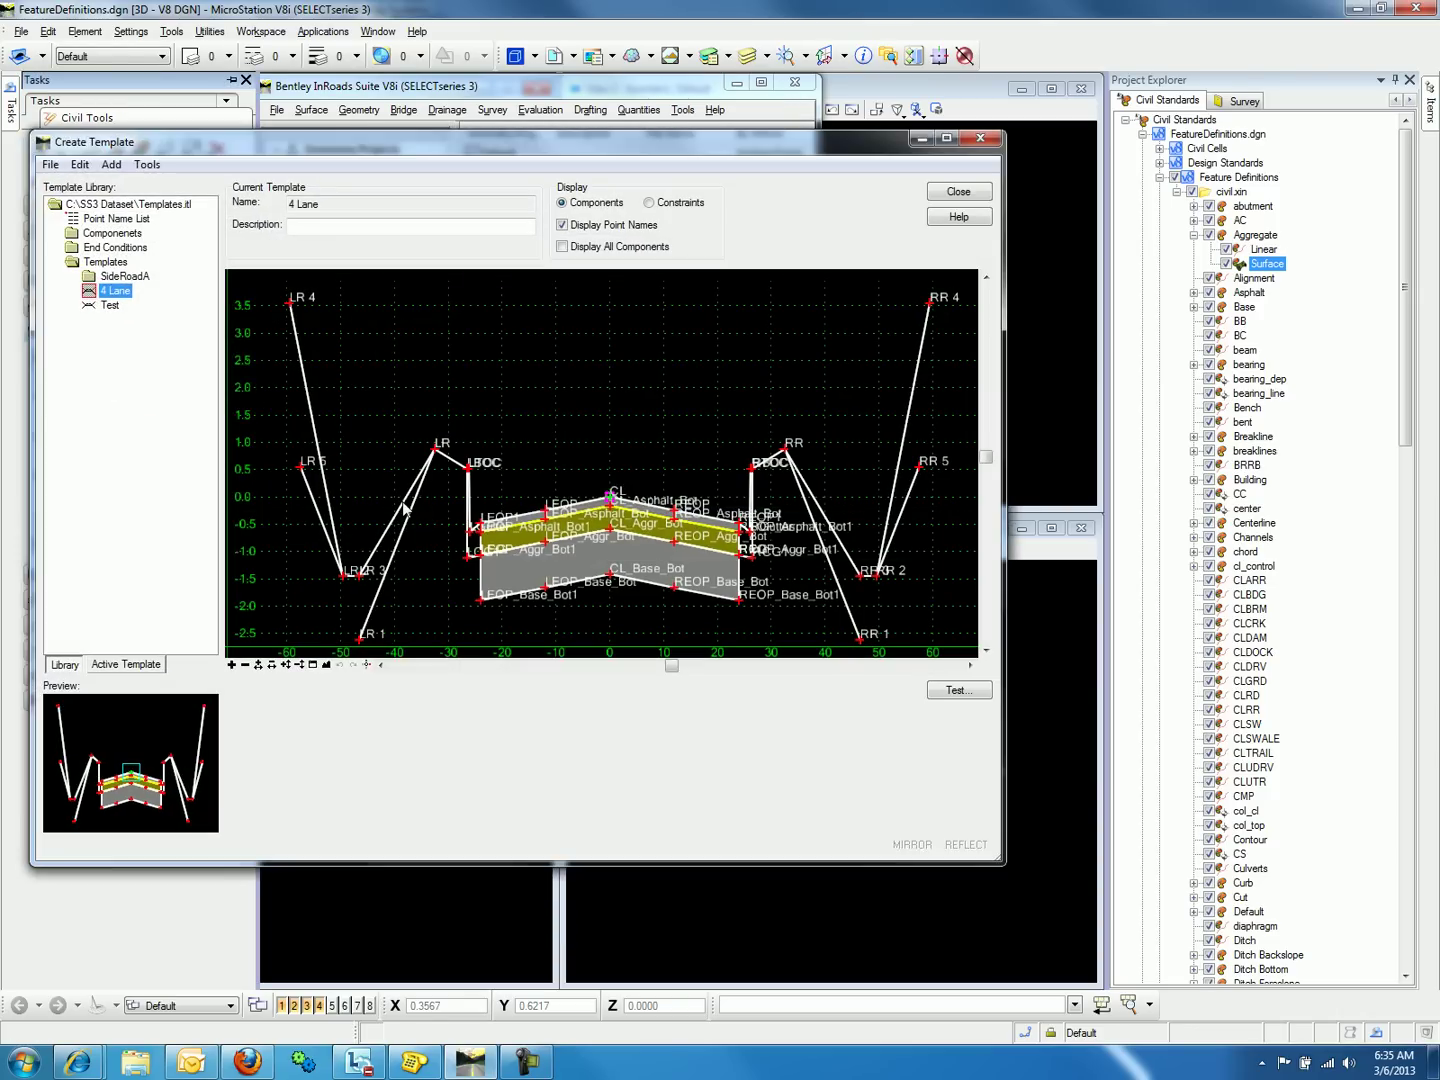
Check the RRRAggregate component's properties on the 4 Lane template, then close them
{"action": "left_click", "coordinate": [653, 515]}
{"action": "left_click", "coordinate": [654, 534]}
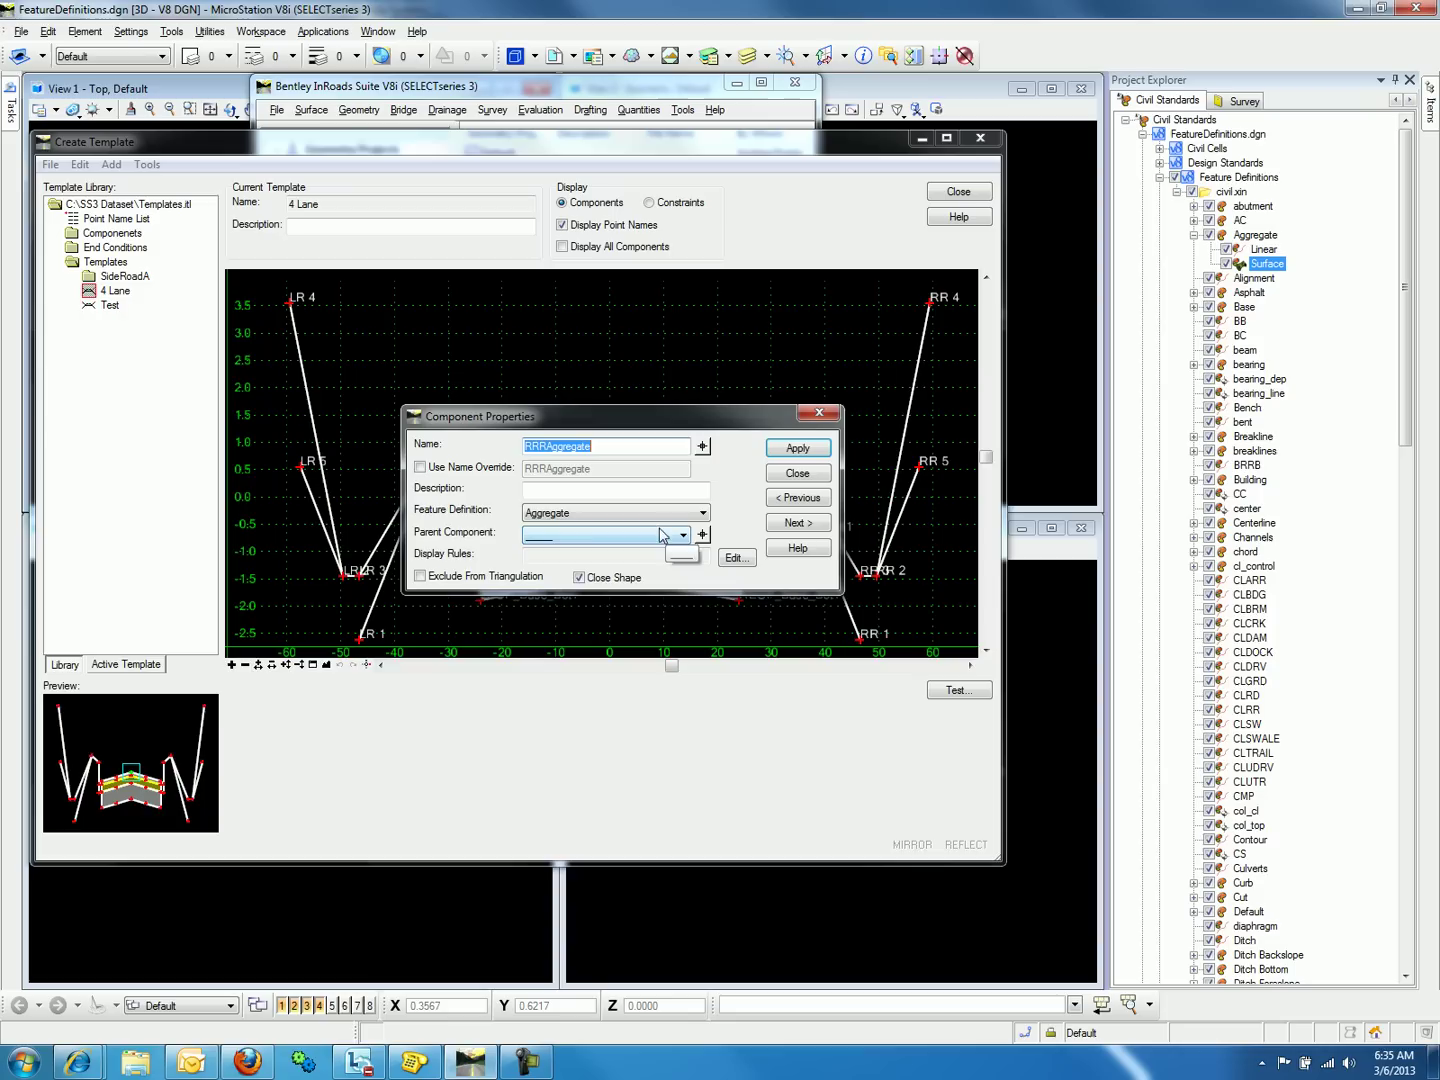
{"action": "left_click", "coordinate": [789, 474]}
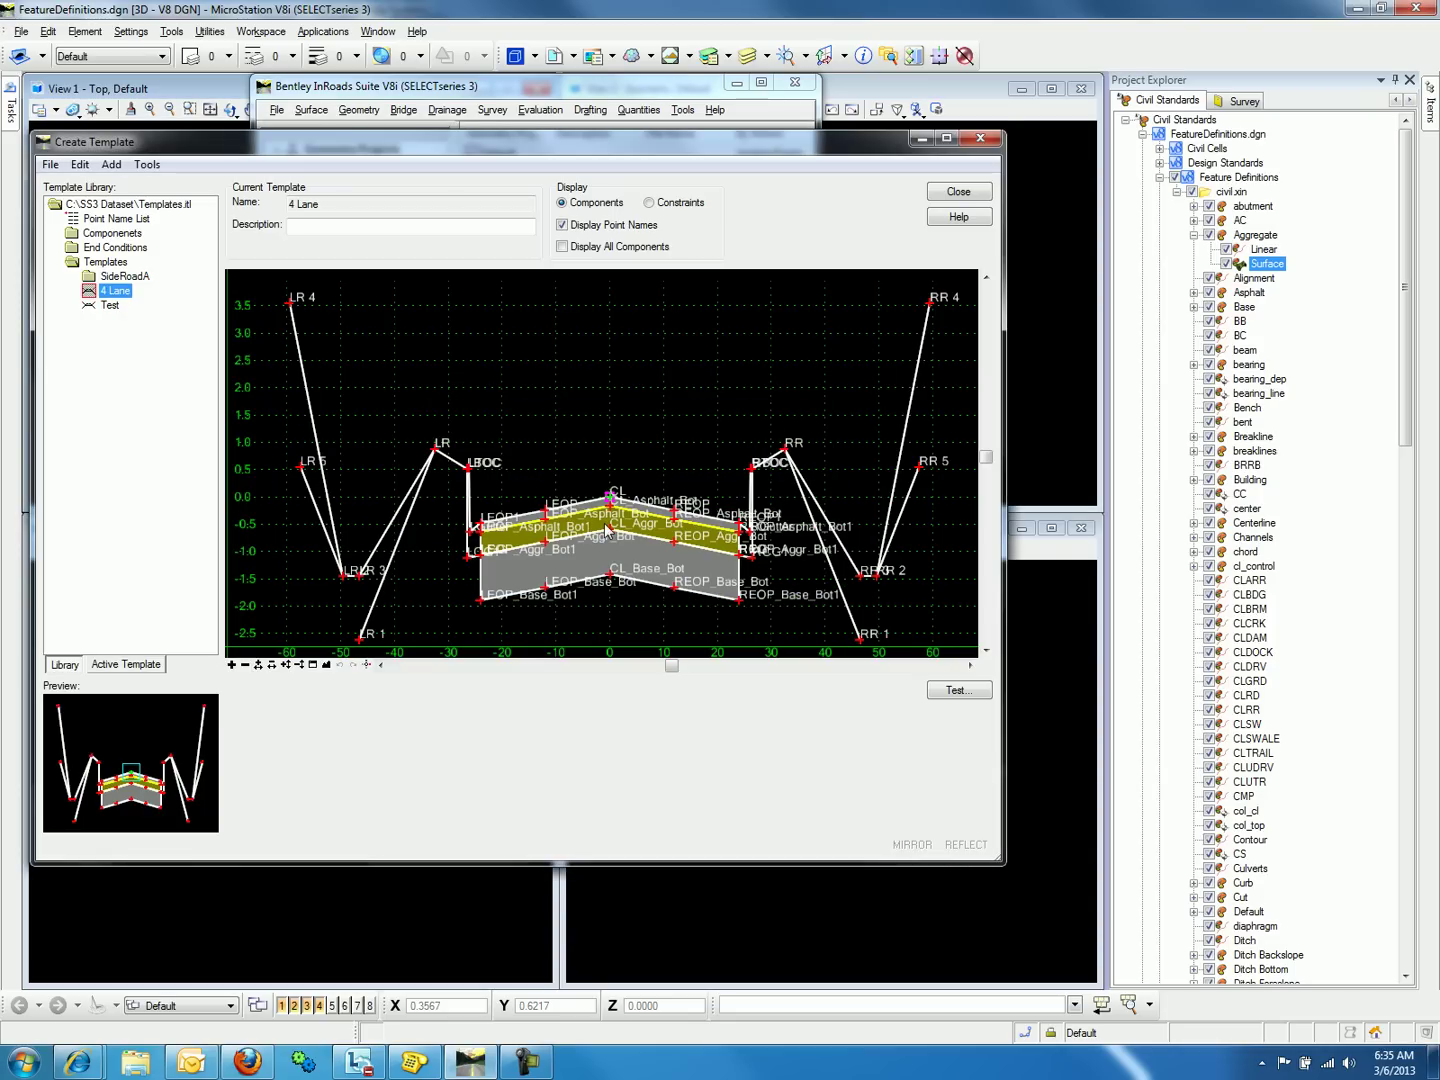